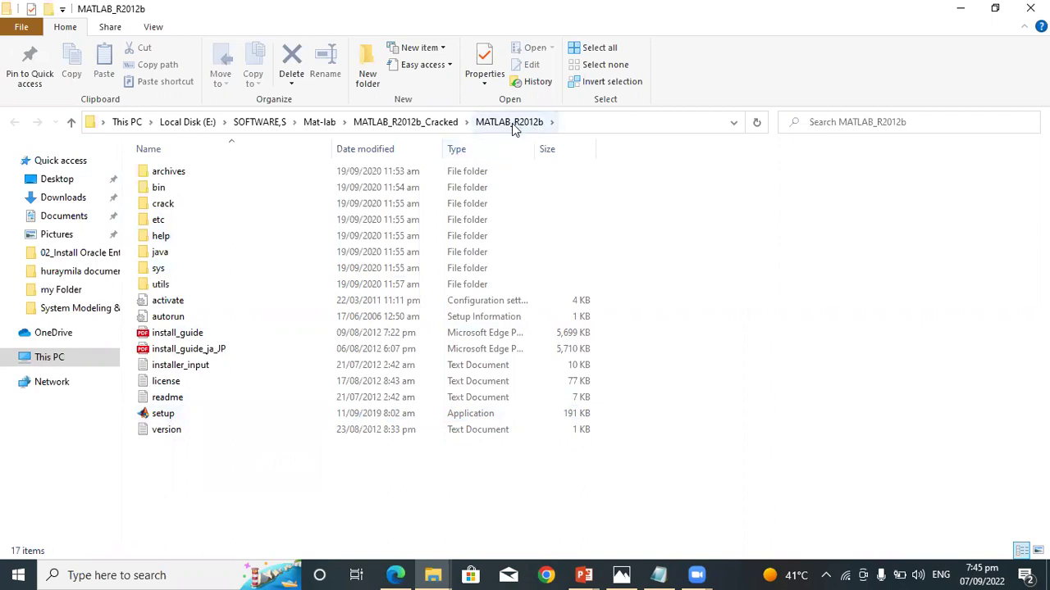
Step: Run the MATLAB R2012b setup, choosing to install without using the Internet and accepting the license agreement
{"action": "double_click", "coordinate": [171, 418]}
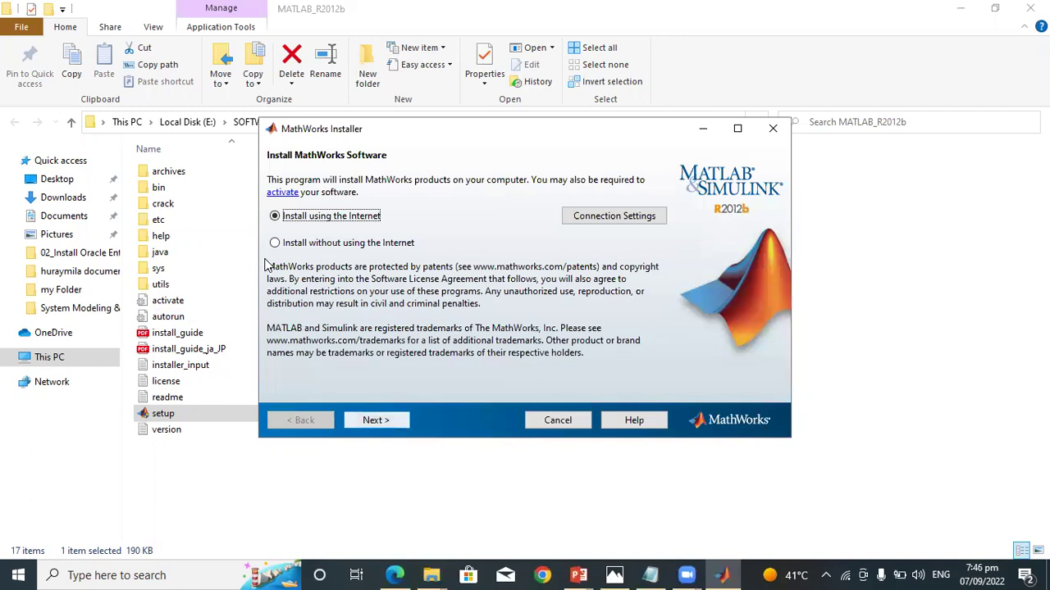
{"action": "left_click", "coordinate": [356, 246]}
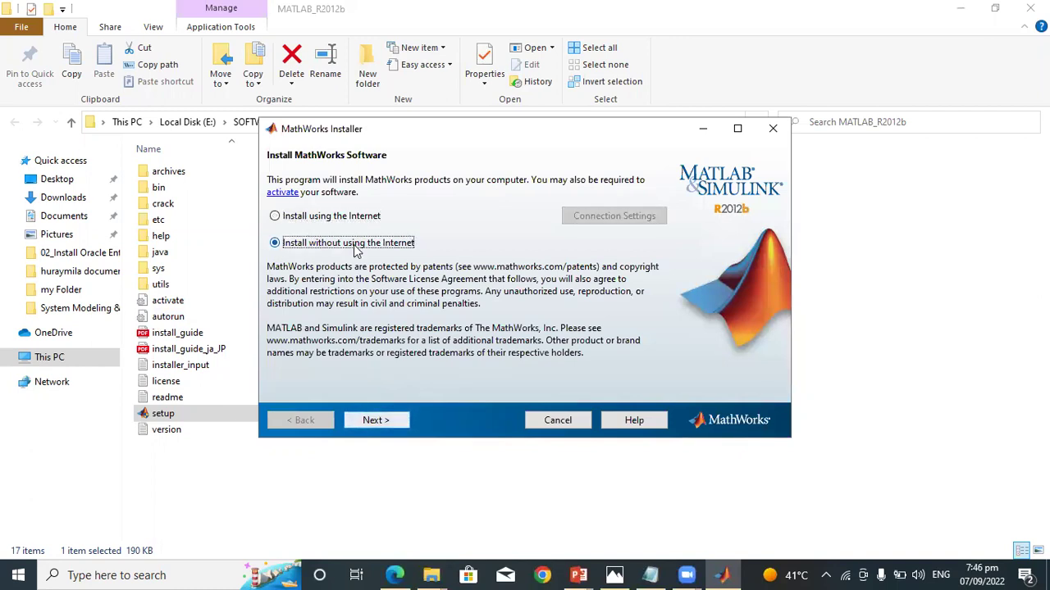
{"action": "left_click", "coordinate": [377, 421]}
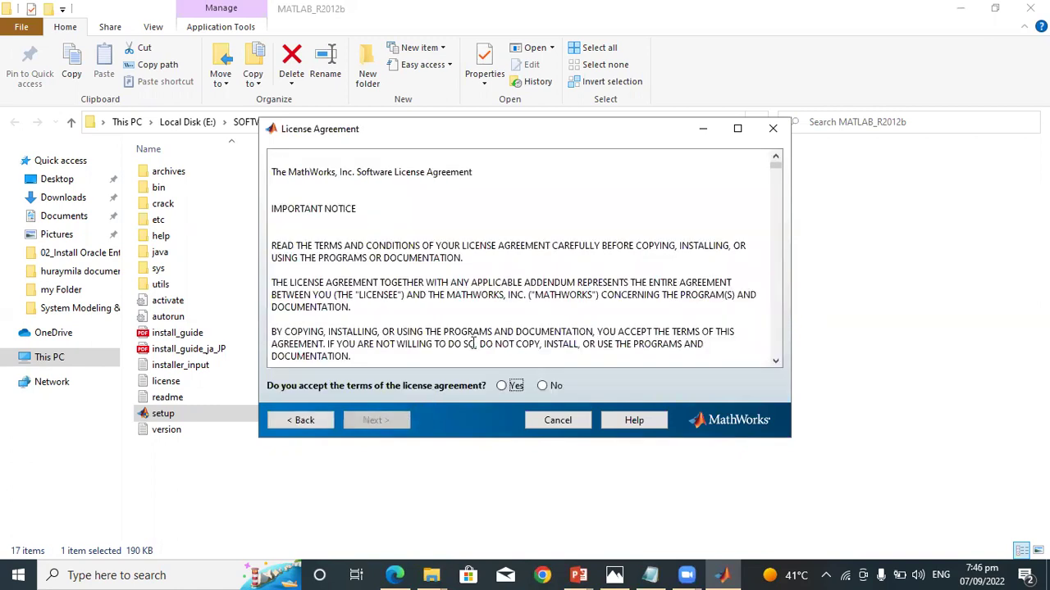
{"action": "left_click", "coordinate": [503, 386]}
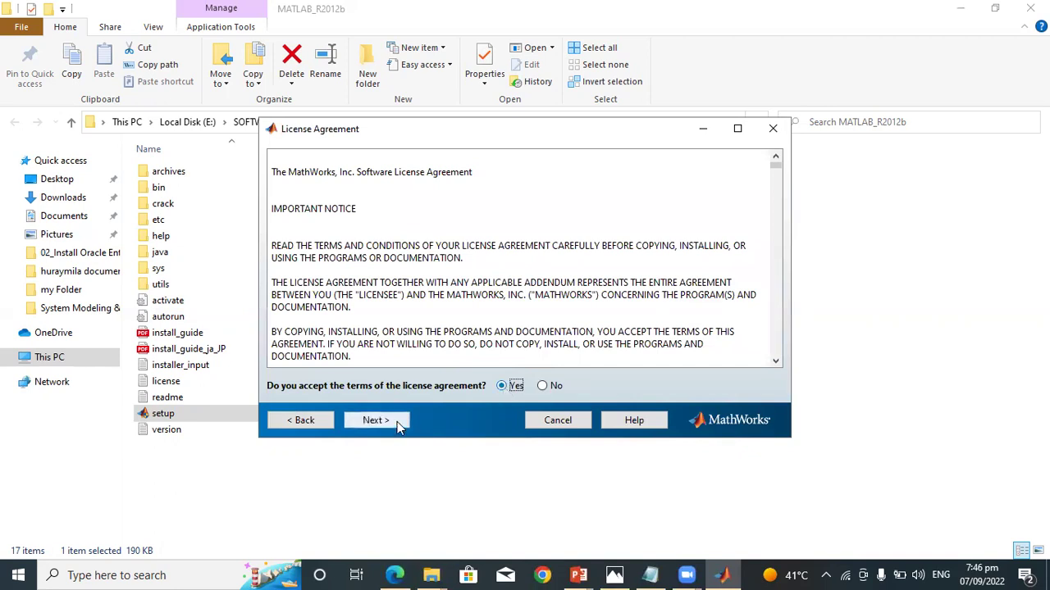
{"action": "left_click", "coordinate": [379, 422]}
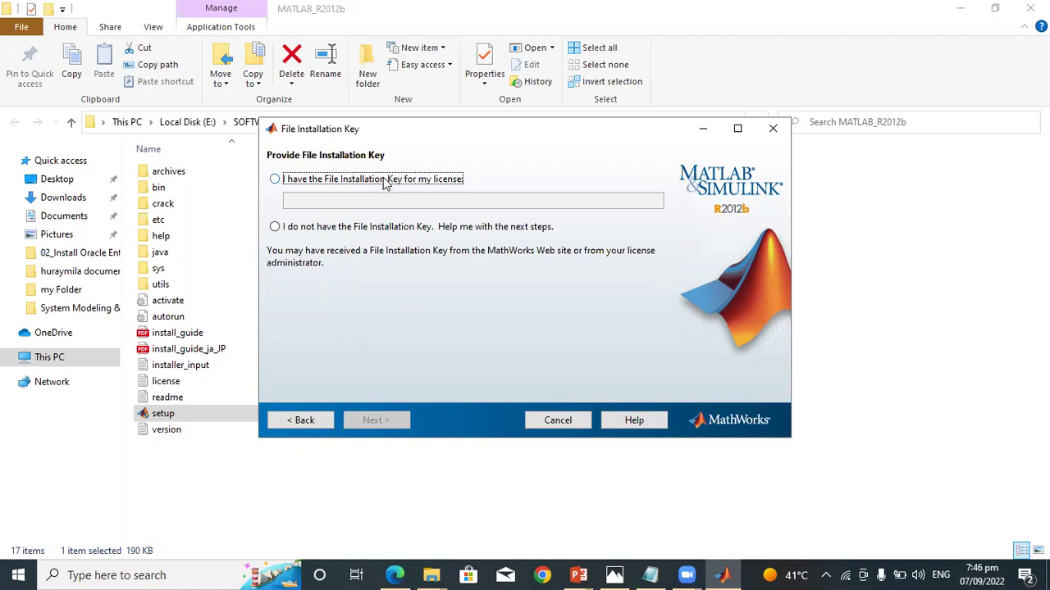
Step: Choose to provide a File Installation Key and copy the serial from the readme file in the crack folder
{"action": "left_click", "coordinate": [274, 180]}
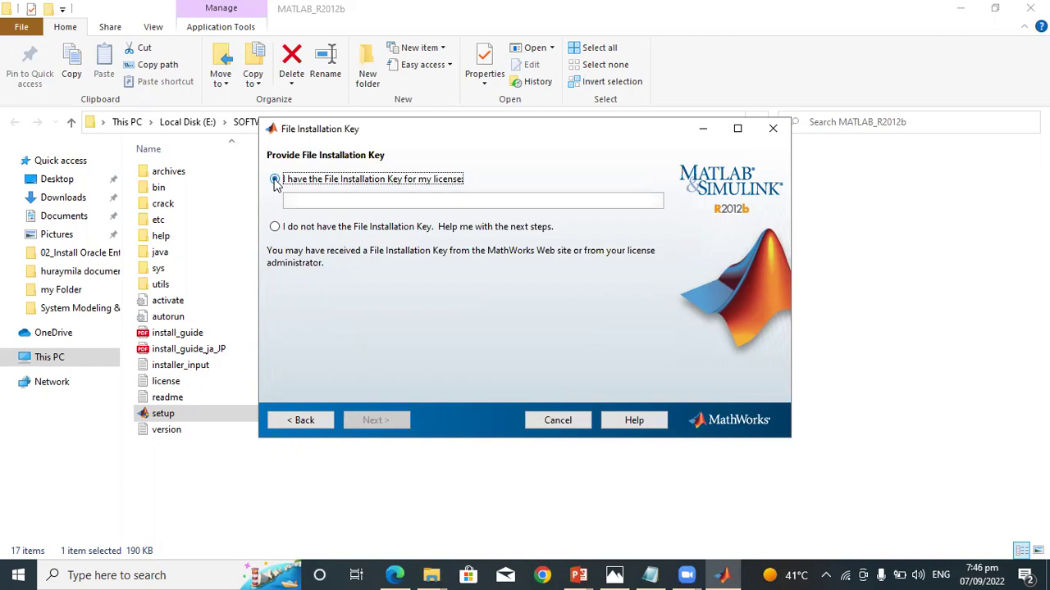
{"action": "left_click", "coordinate": [218, 484]}
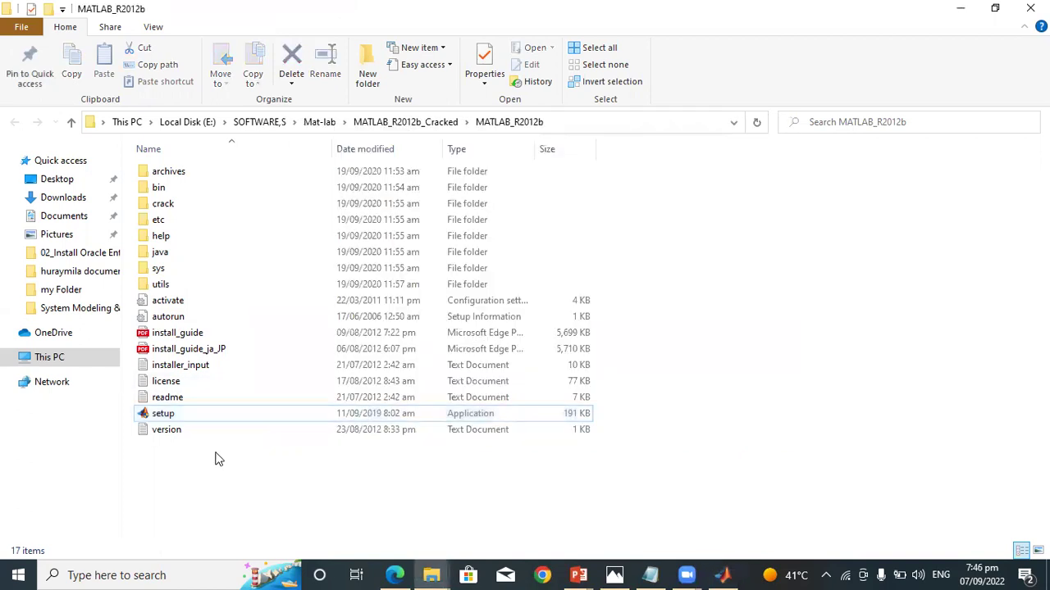
{"action": "double_click", "coordinate": [197, 204]}
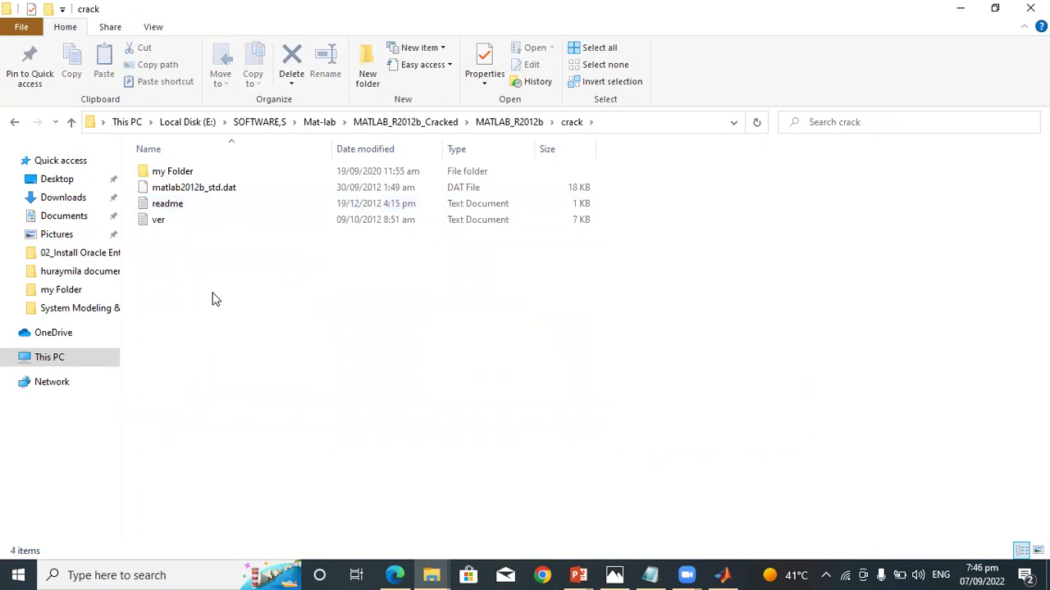
{"action": "double_click", "coordinate": [155, 210]}
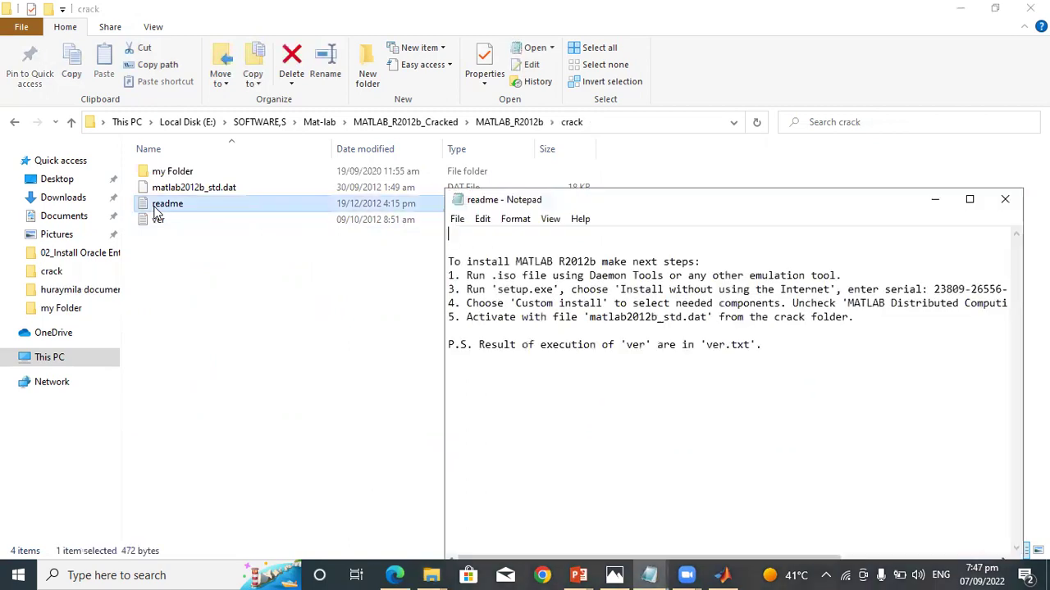
{"action": "left_click", "coordinate": [968, 199]}
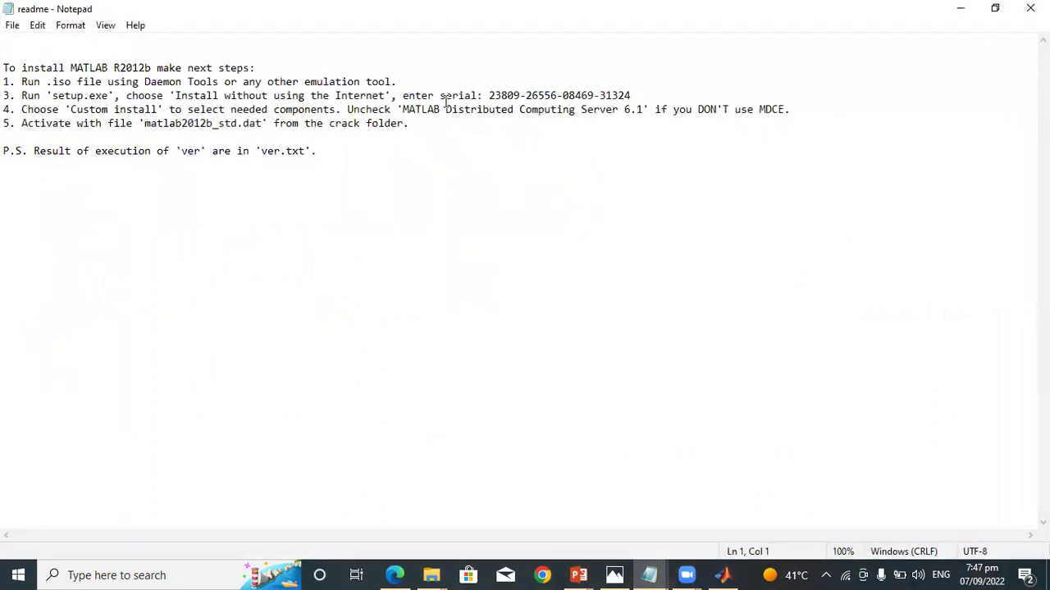
{"action": "left_click_drag", "start_coordinate": [440, 95], "coordinate": [626, 96]}
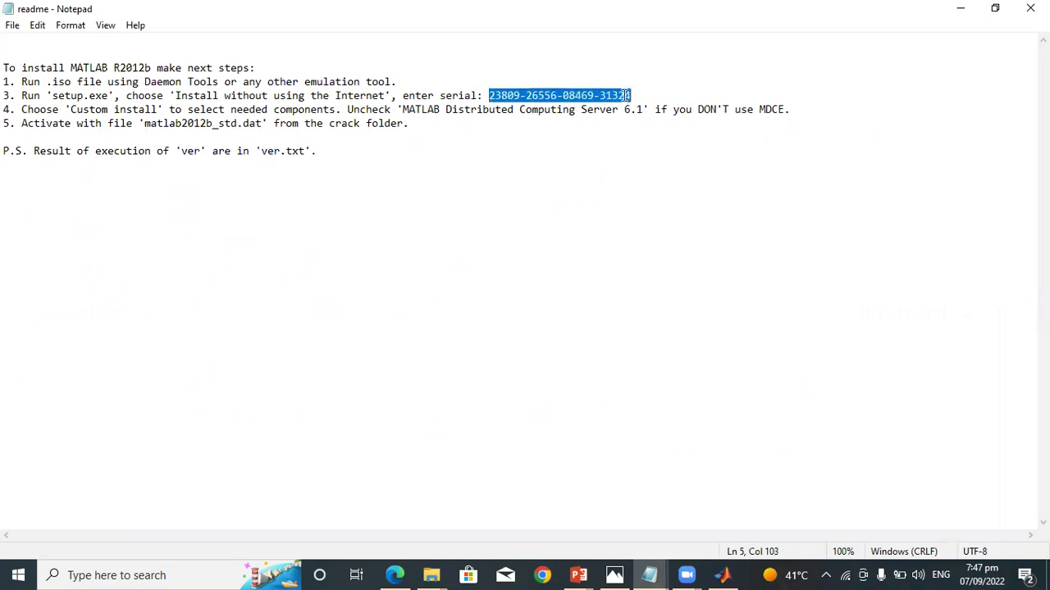
{"action": "right_click", "coordinate": [627, 96]}
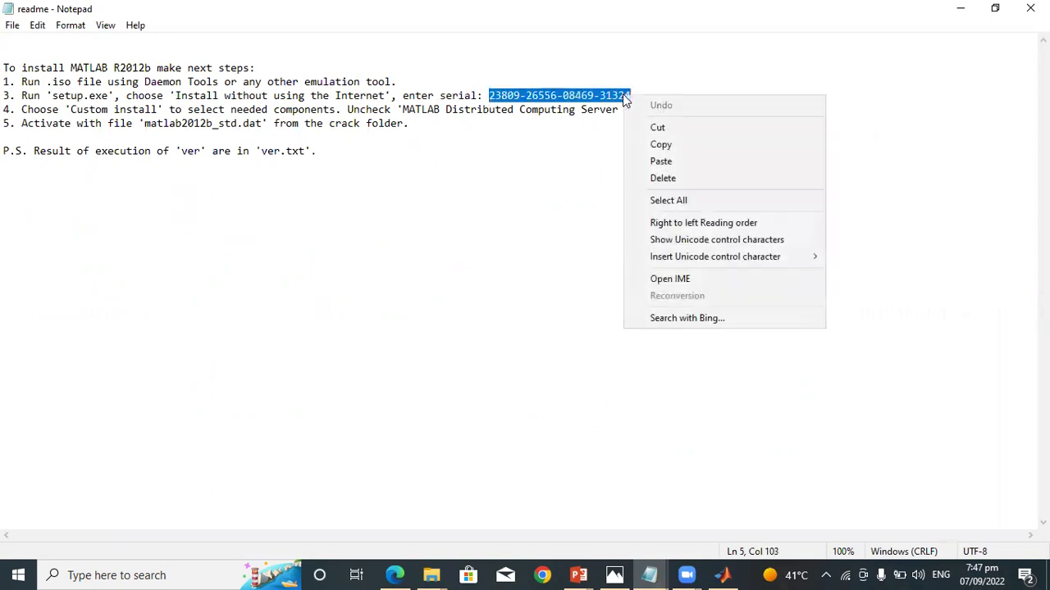
{"action": "left_click", "coordinate": [686, 145]}
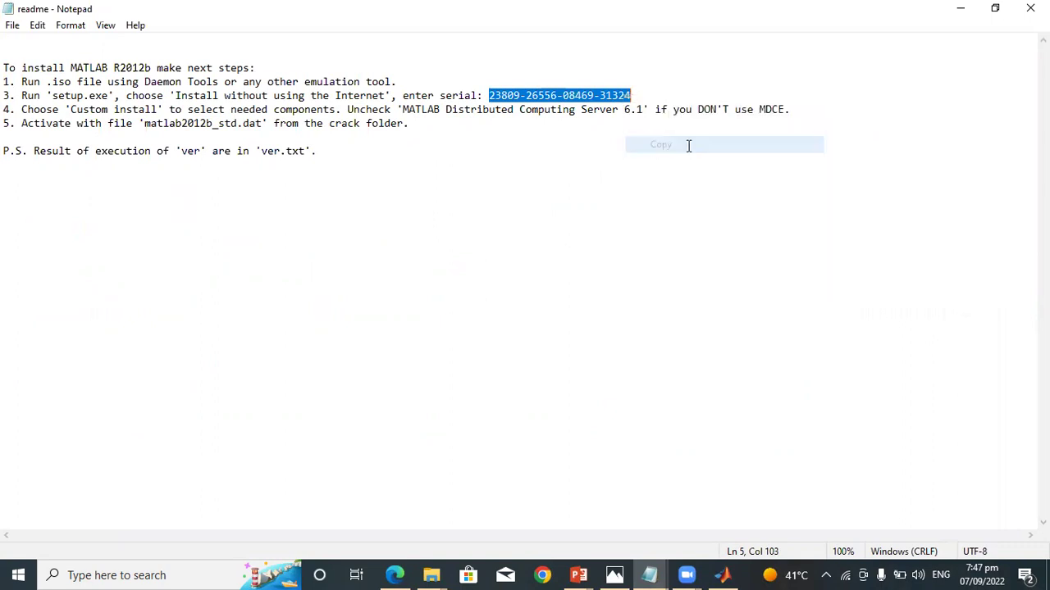
Step: Paste the copied File Installation Key into the MathWorks installer and proceed to the installation type
{"action": "left_click", "coordinate": [959, 8]}
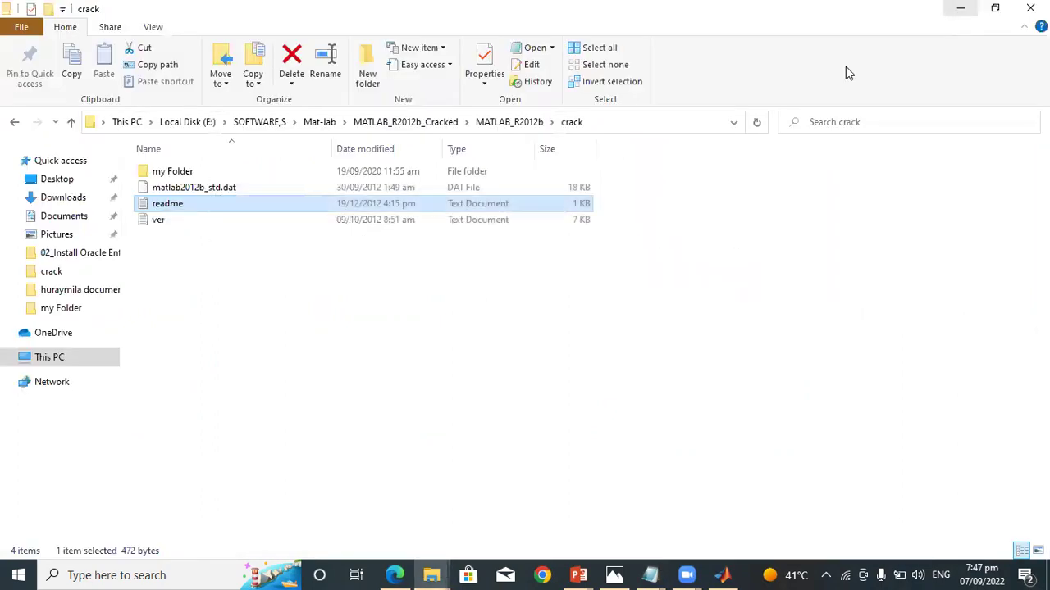
{"action": "left_click", "coordinate": [722, 574]}
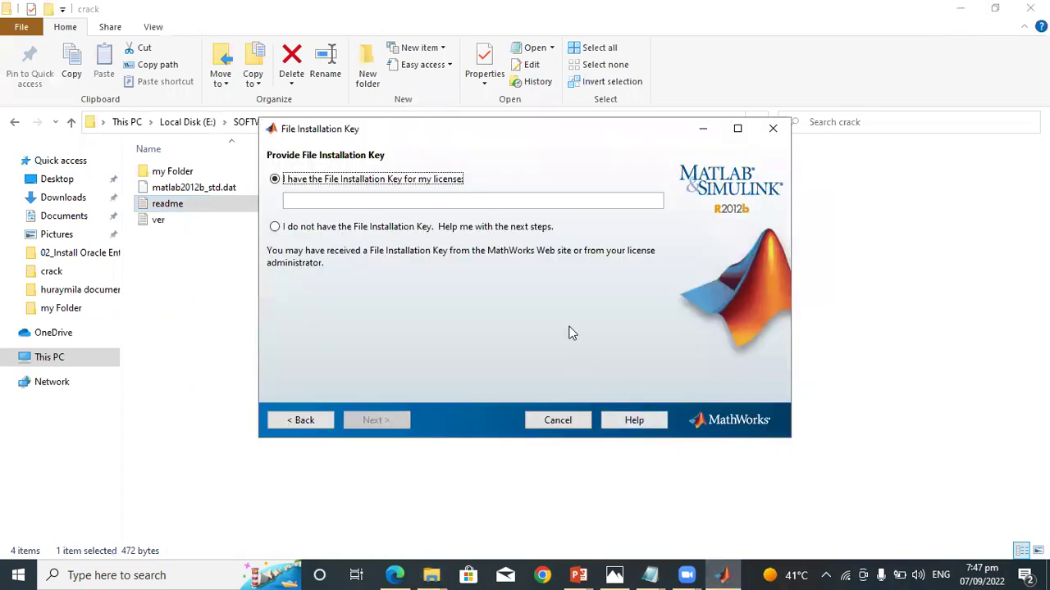
{"action": "left_click", "coordinate": [436, 201]}
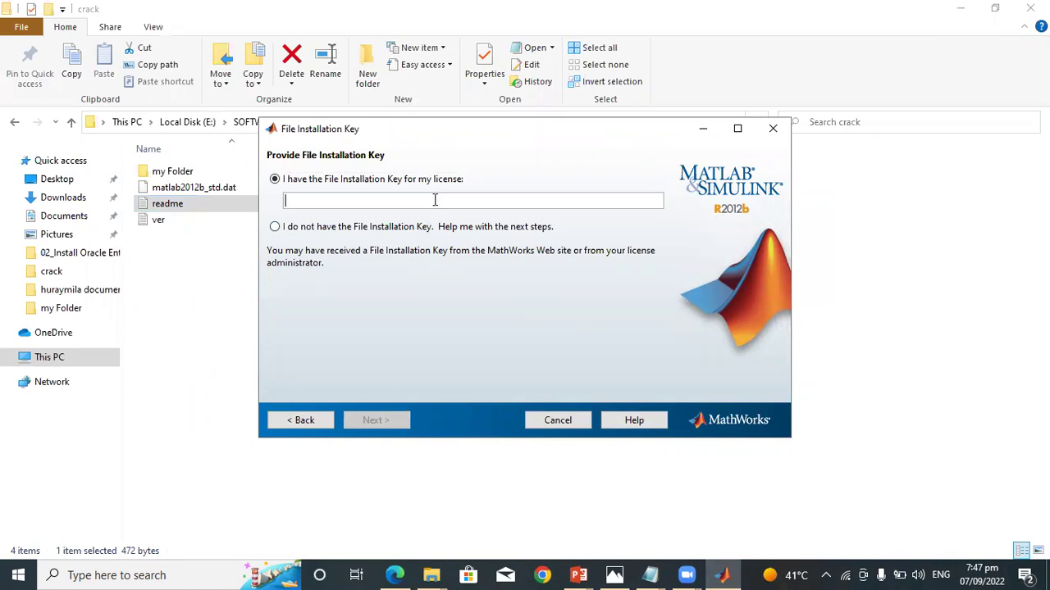
{"action": "right_click", "coordinate": [433, 201]}
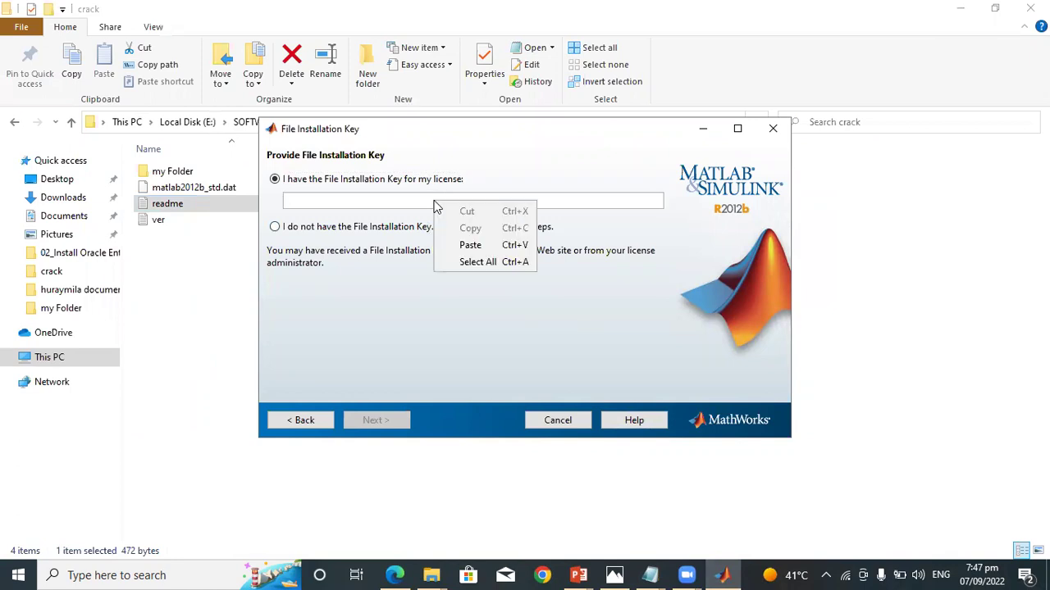
{"action": "left_click", "coordinate": [512, 248]}
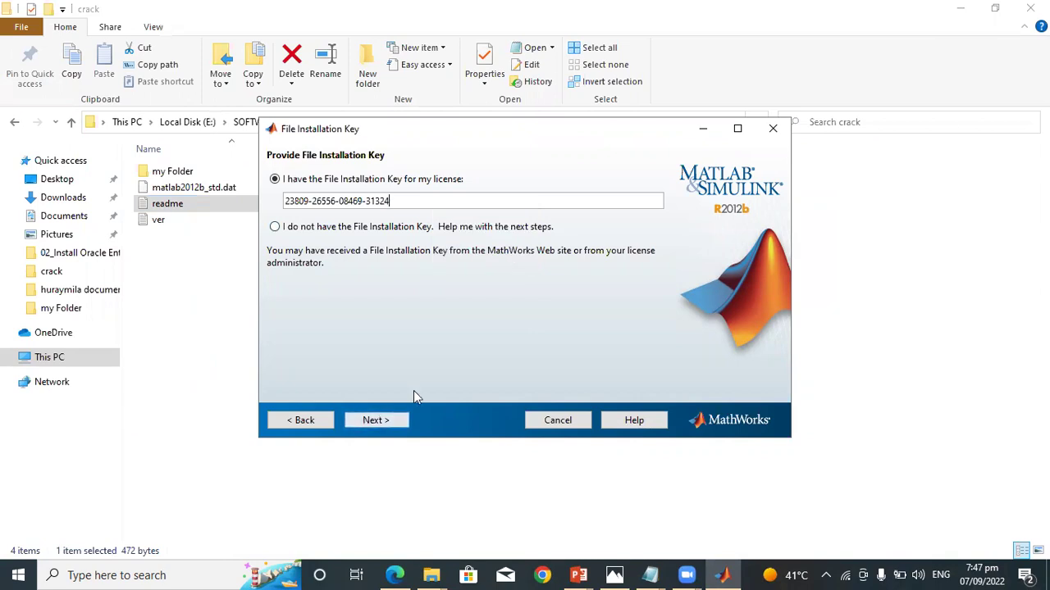
{"action": "left_click", "coordinate": [379, 420]}
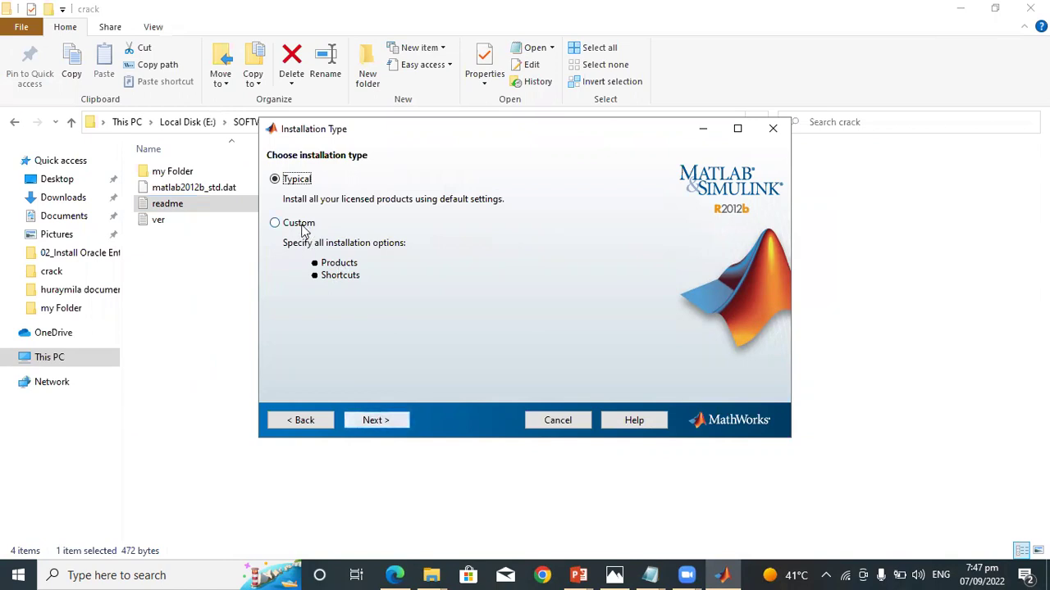
Step: Choose the Custom installation type and create C:\Program Files\MATLAB\R2012b as the installation folder
{"action": "left_click", "coordinate": [300, 226]}
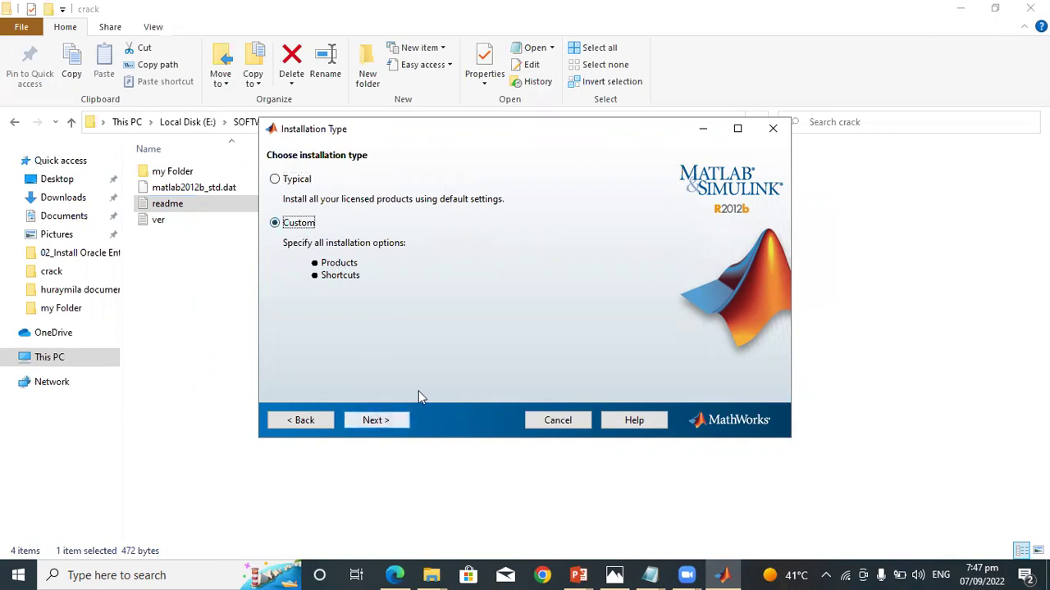
{"action": "left_click", "coordinate": [396, 421]}
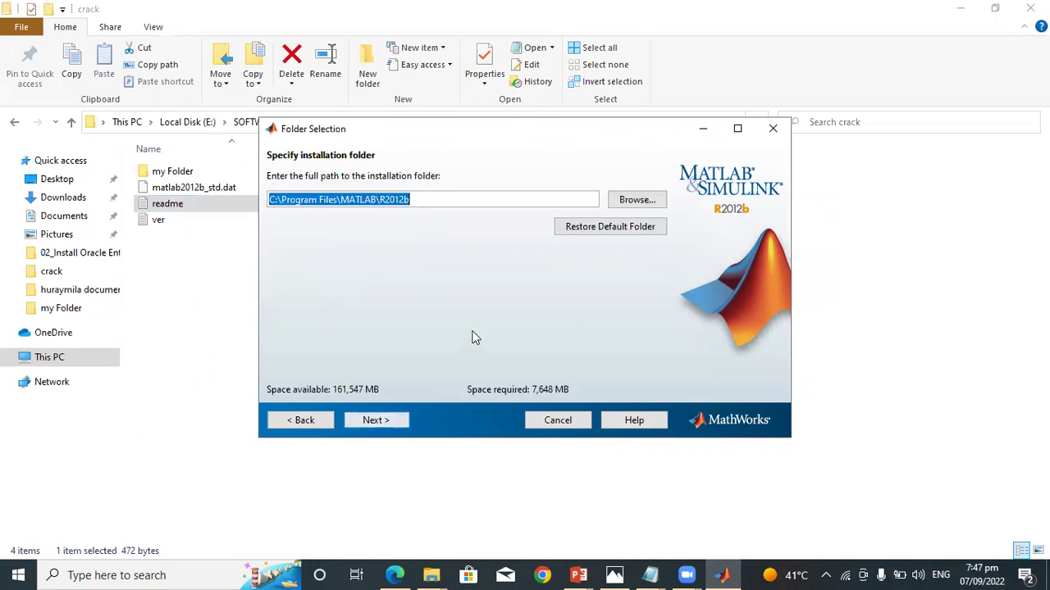
{"action": "left_click", "coordinate": [370, 422]}
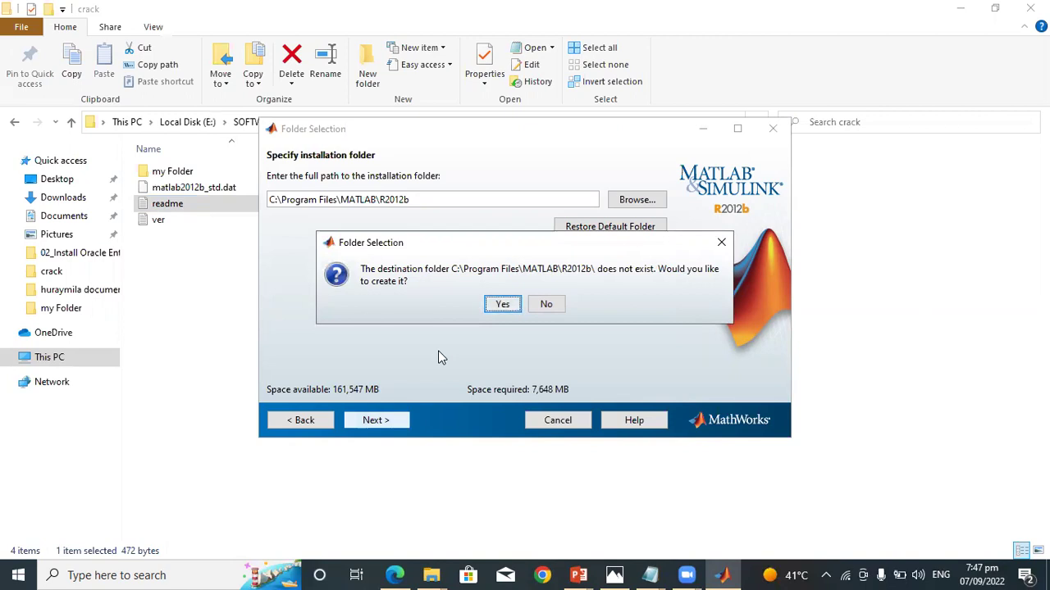
{"action": "left_click", "coordinate": [497, 310]}
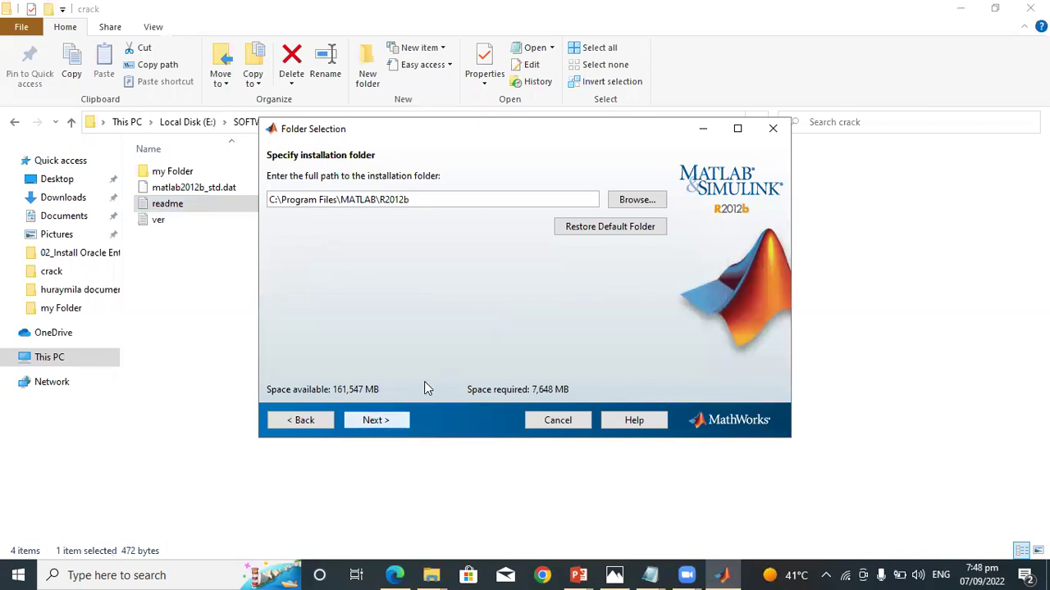
{"action": "left_click", "coordinate": [400, 415]}
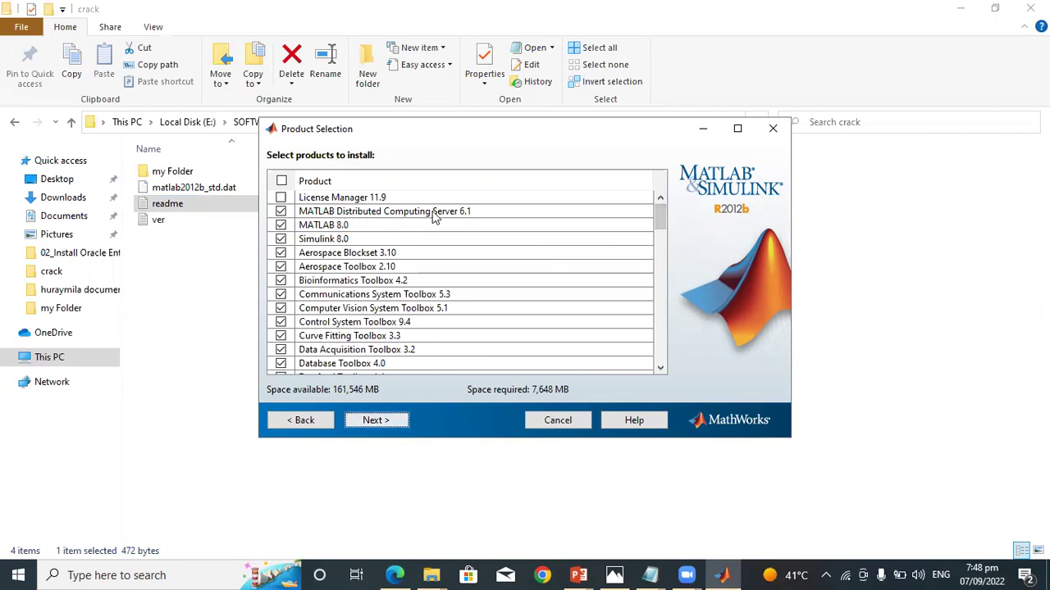
Step: Exclude MATLAB Distributed Computing Server 6.1 from the products and add a MATLAB shortcut to the Desktop
{"action": "left_click", "coordinate": [281, 213]}
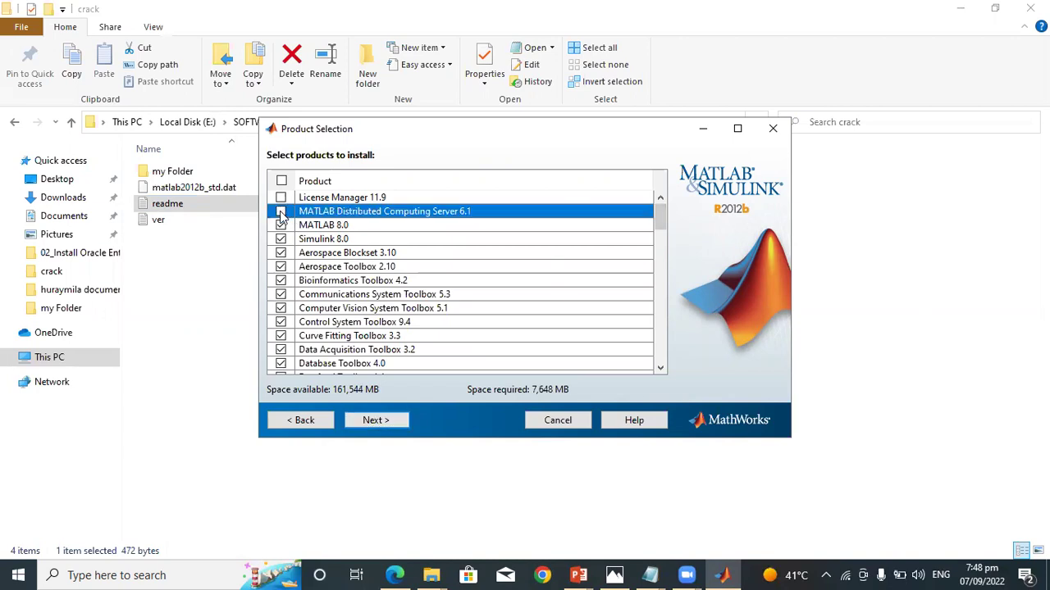
{"action": "left_click", "coordinate": [388, 420]}
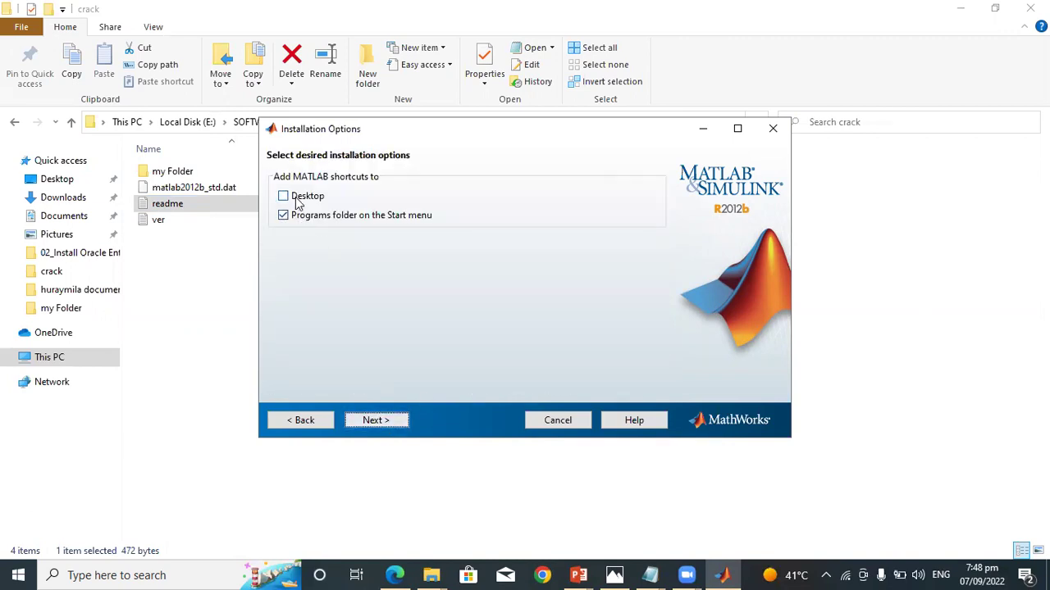
{"action": "left_click", "coordinate": [298, 201]}
{"action": "left_click", "coordinate": [382, 423]}
{"action": "left_click", "coordinate": [396, 418]}
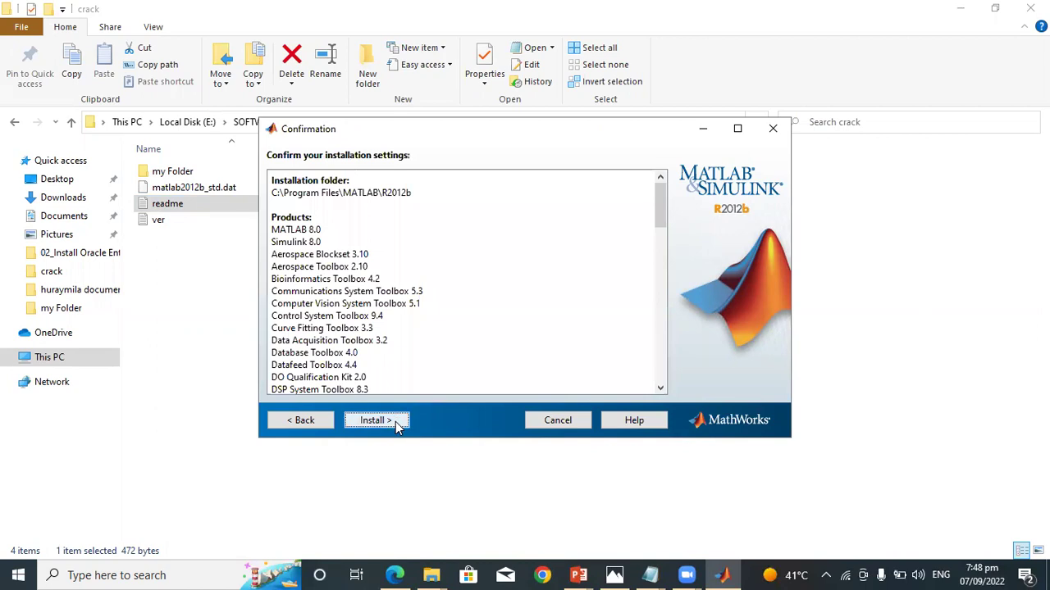
Step: Install the selected products and finish the installer with Activate MATLAB unchecked
{"action": "left_click", "coordinate": [395, 422]}
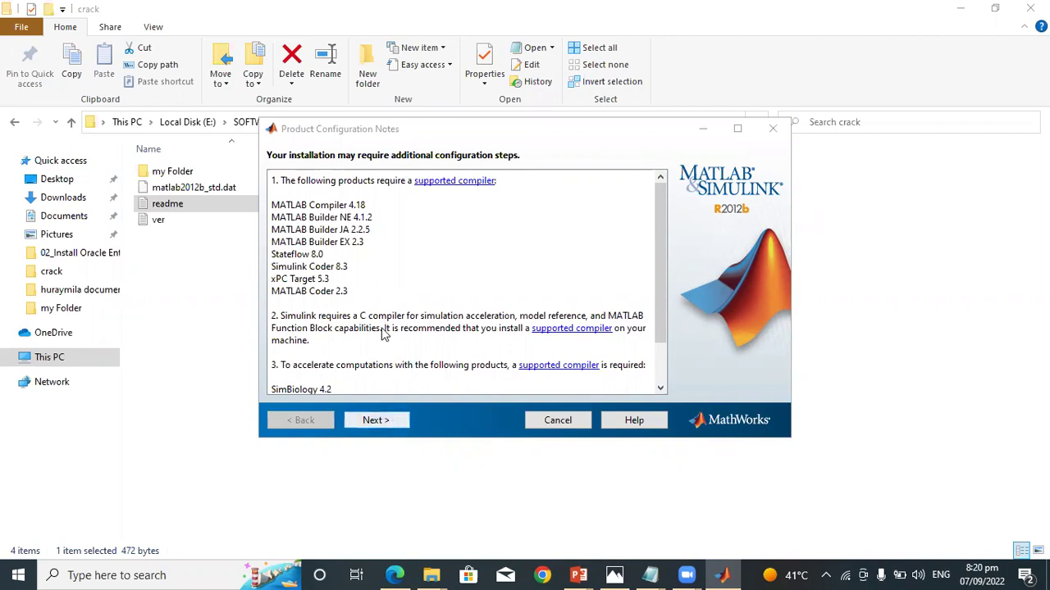
{"action": "left_click", "coordinate": [380, 423]}
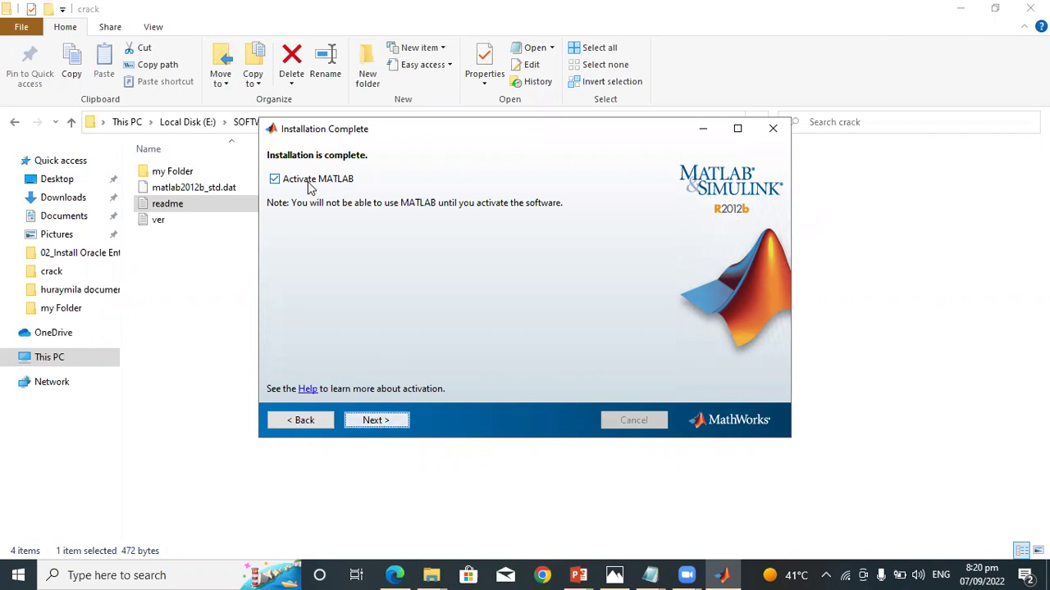
{"action": "left_click", "coordinate": [276, 181]}
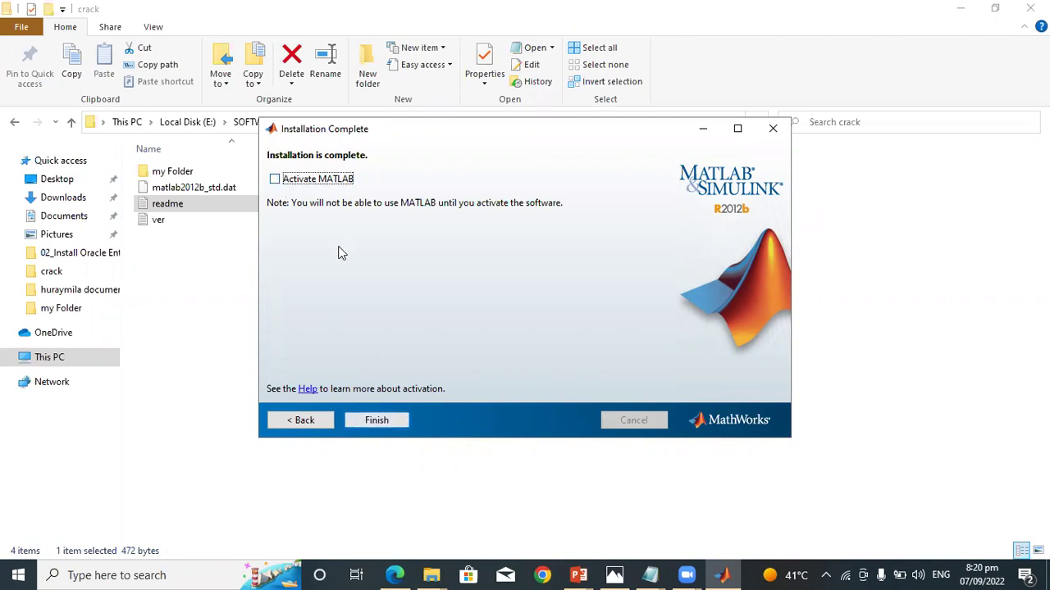
{"action": "left_click", "coordinate": [387, 420]}
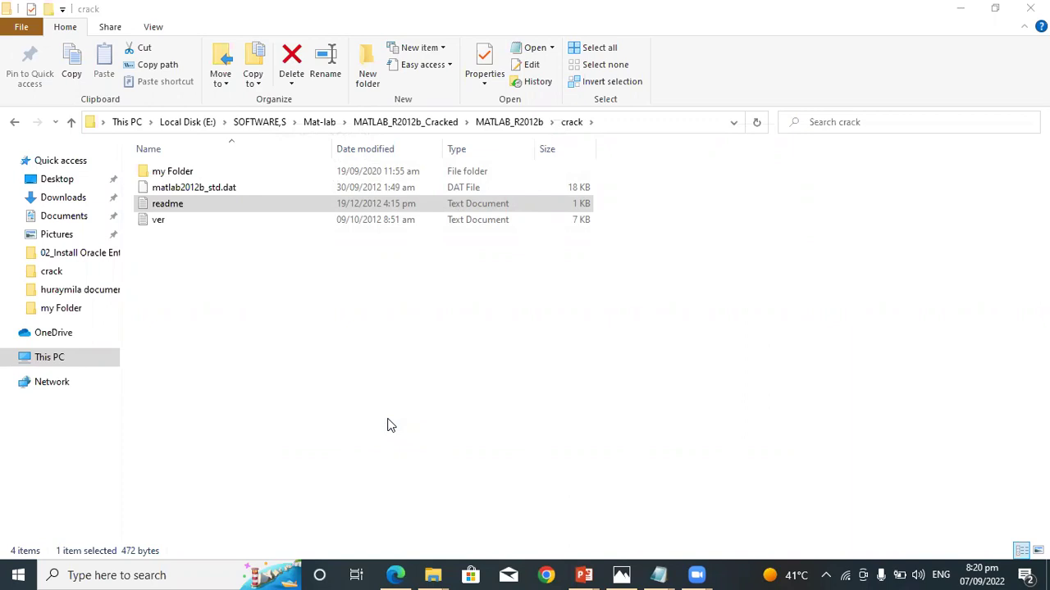
{"action": "left_click", "coordinate": [954, 16]}
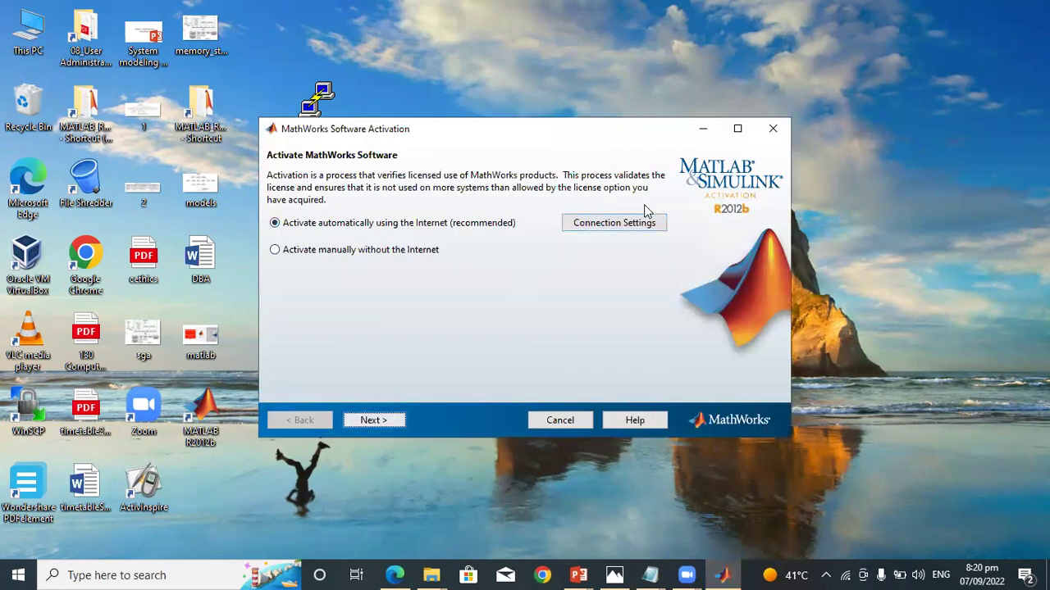
{"action": "left_click", "coordinate": [778, 134]}
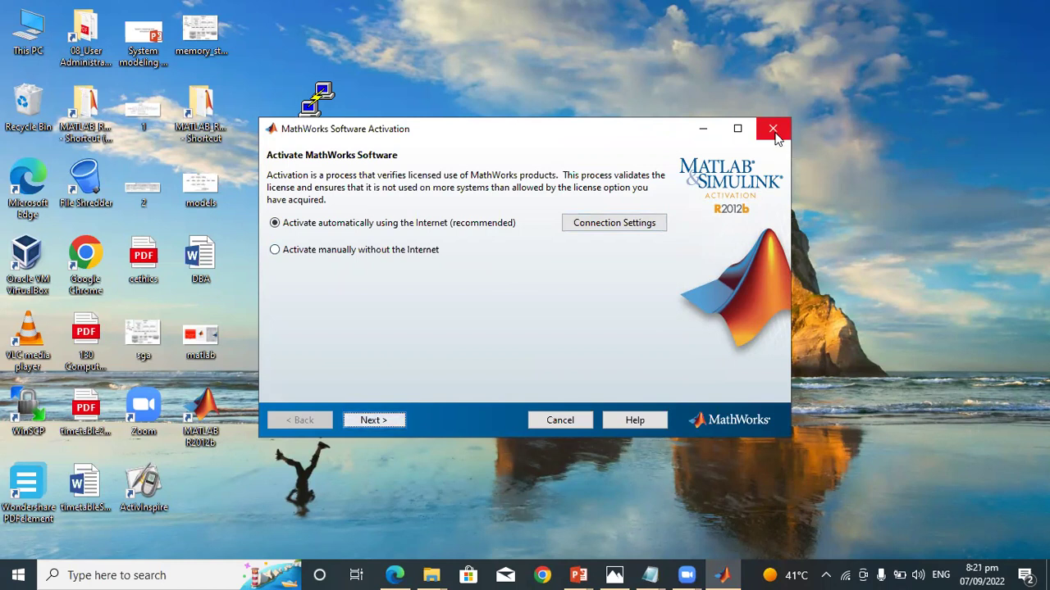
{"action": "left_click", "coordinate": [502, 304]}
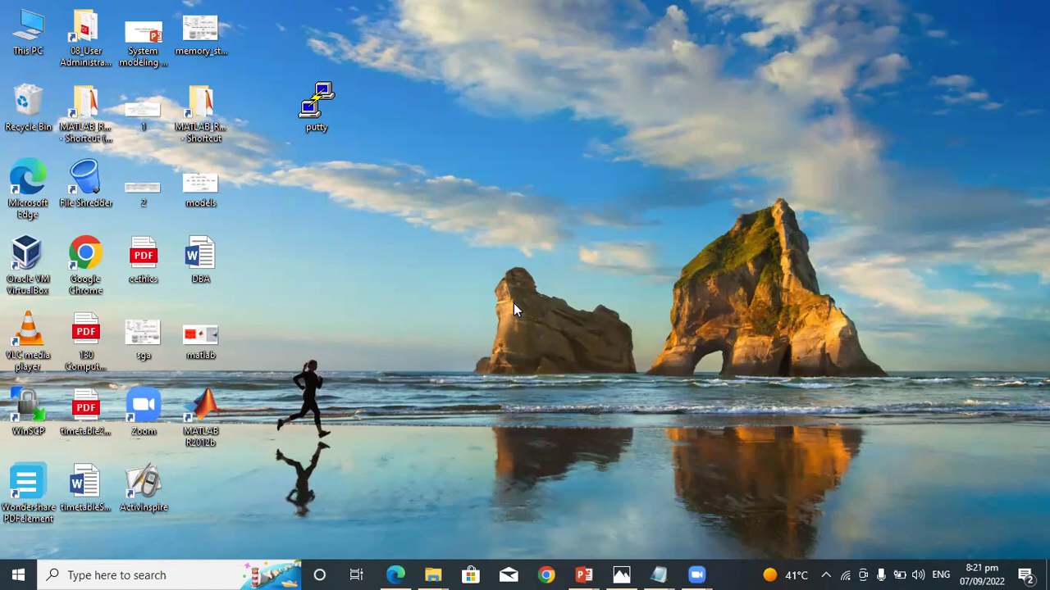
{"action": "left_click", "coordinate": [432, 575]}
{"action": "left_click", "coordinate": [481, 506]}
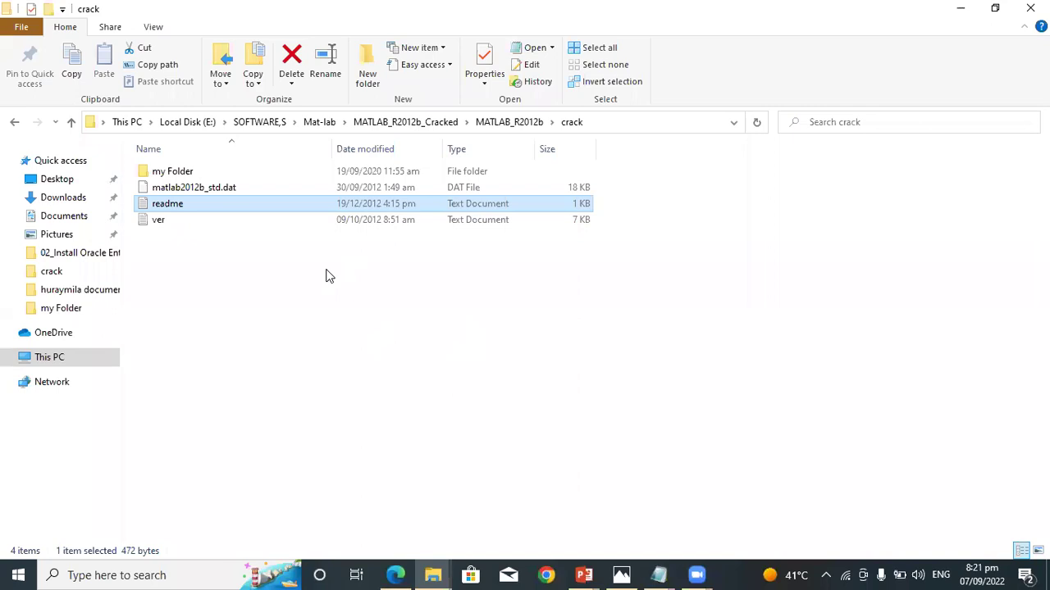
Step: Copy the license.lic file from my Folder inside the crack folder
{"action": "left_click", "coordinate": [182, 179]}
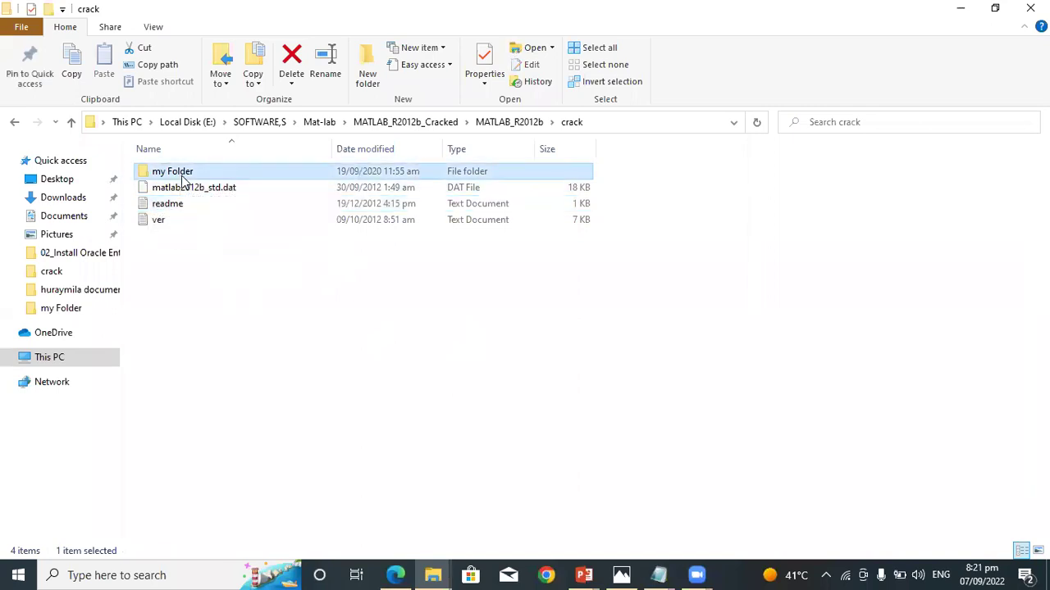
{"action": "double_click", "coordinate": [182, 179]}
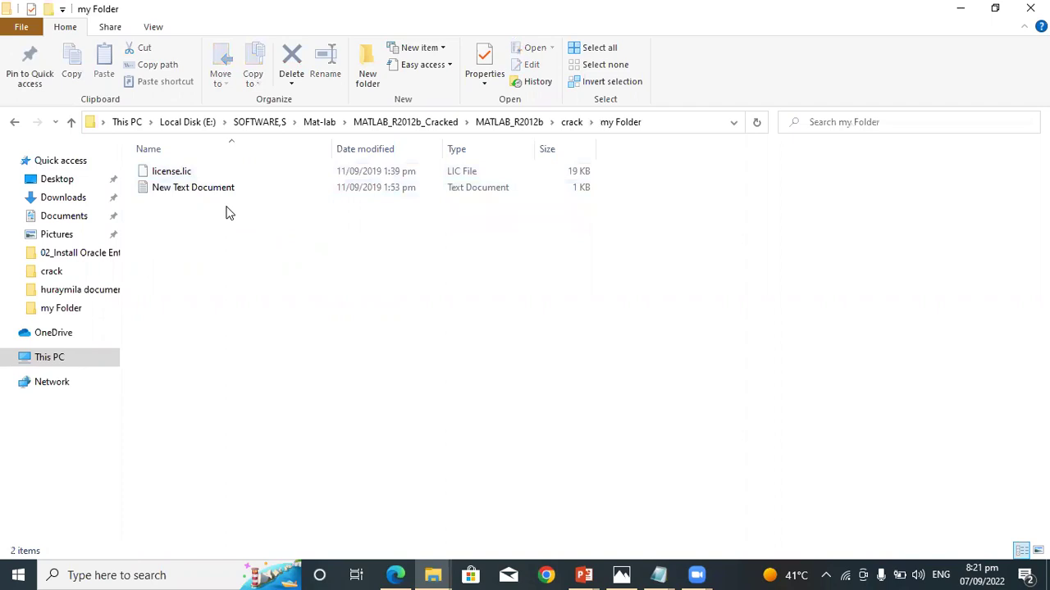
{"action": "left_click", "coordinate": [220, 187]}
{"action": "left_click", "coordinate": [226, 250]}
{"action": "right_click", "coordinate": [173, 177]}
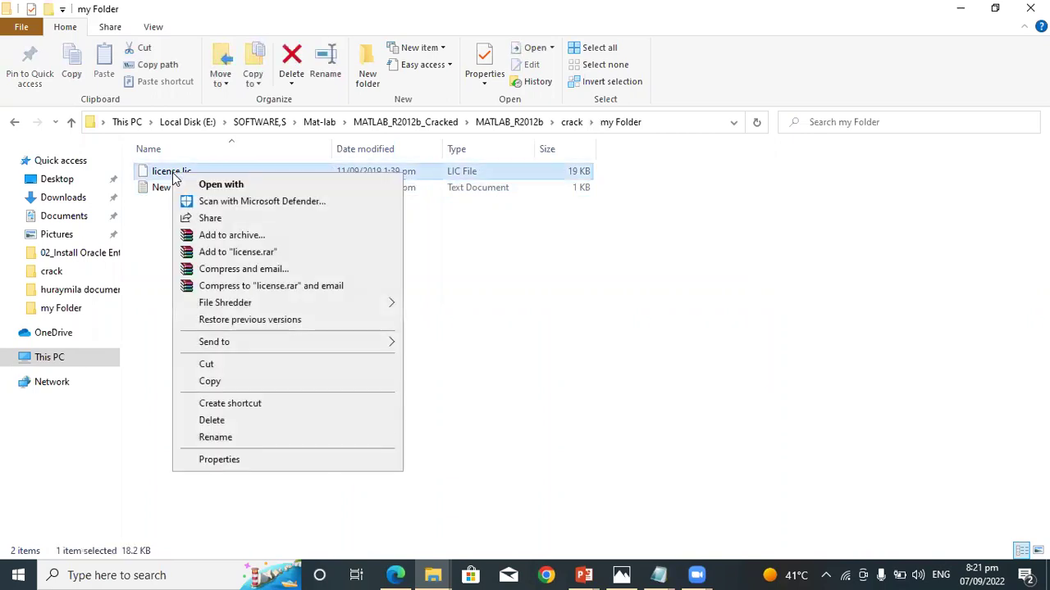
{"action": "left_click", "coordinate": [228, 384]}
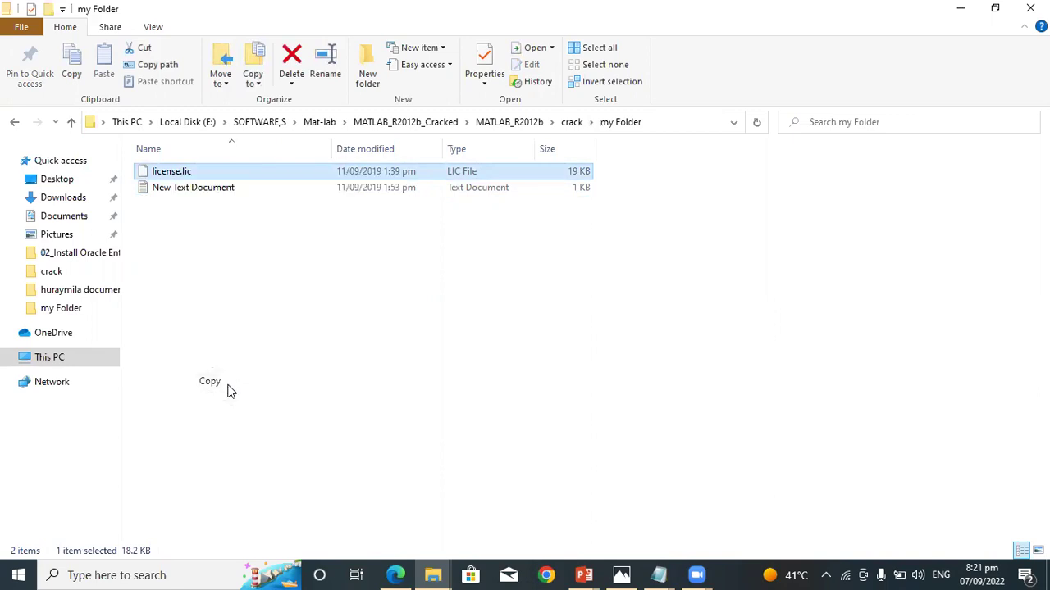
Step: Open the MATLAB installation folder C:\Program Files\MATLAB\R2012b in a new File Explorer window
{"action": "left_click", "coordinate": [960, 8]}
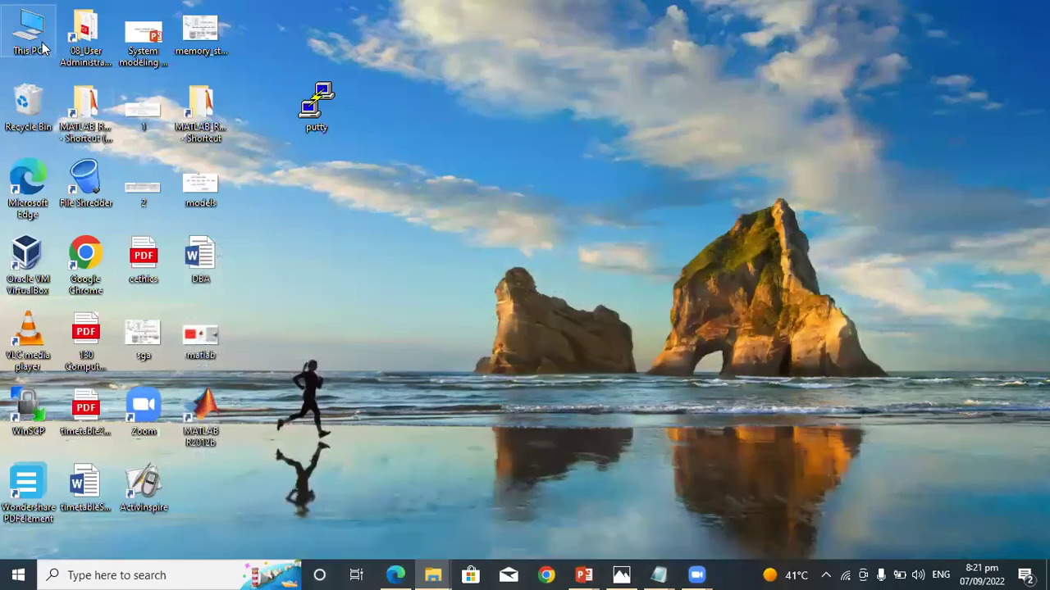
{"action": "double_click", "coordinate": [29, 33]}
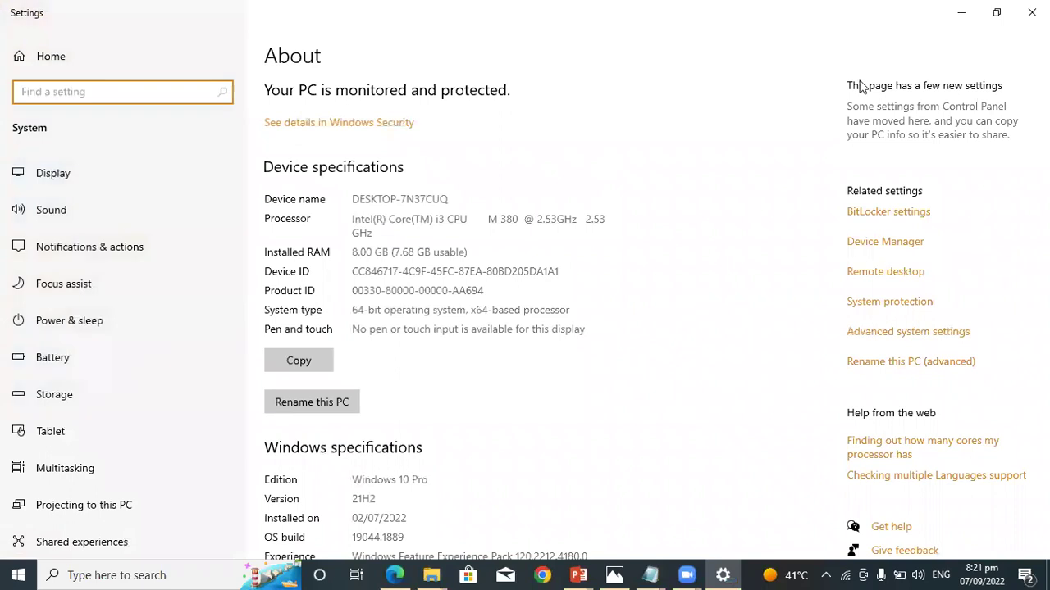
{"action": "left_click", "coordinate": [1032, 12]}
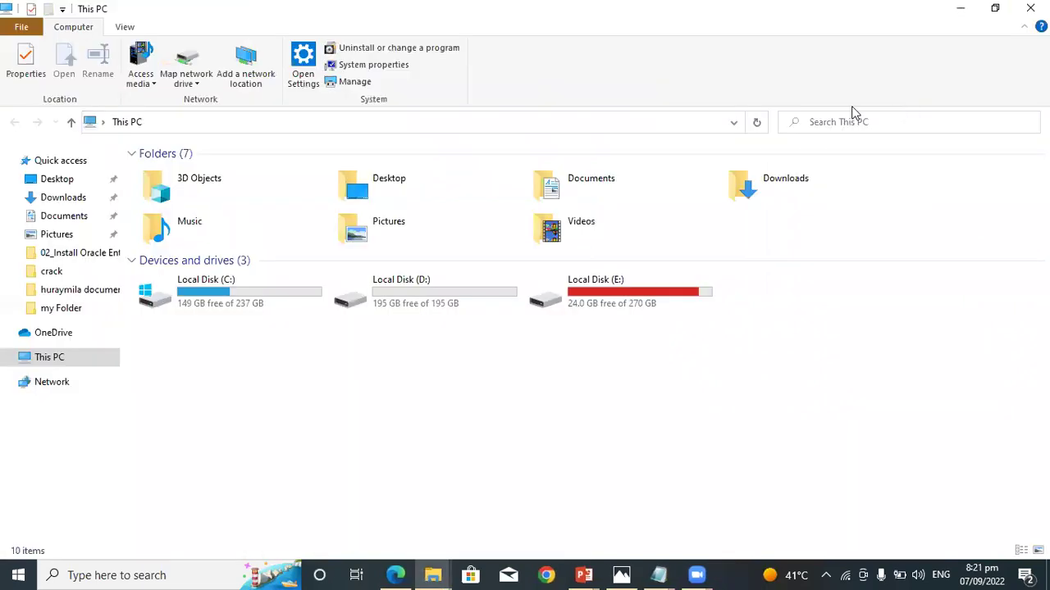
{"action": "left_click", "coordinate": [209, 305]}
{"action": "double_click", "coordinate": [209, 305]}
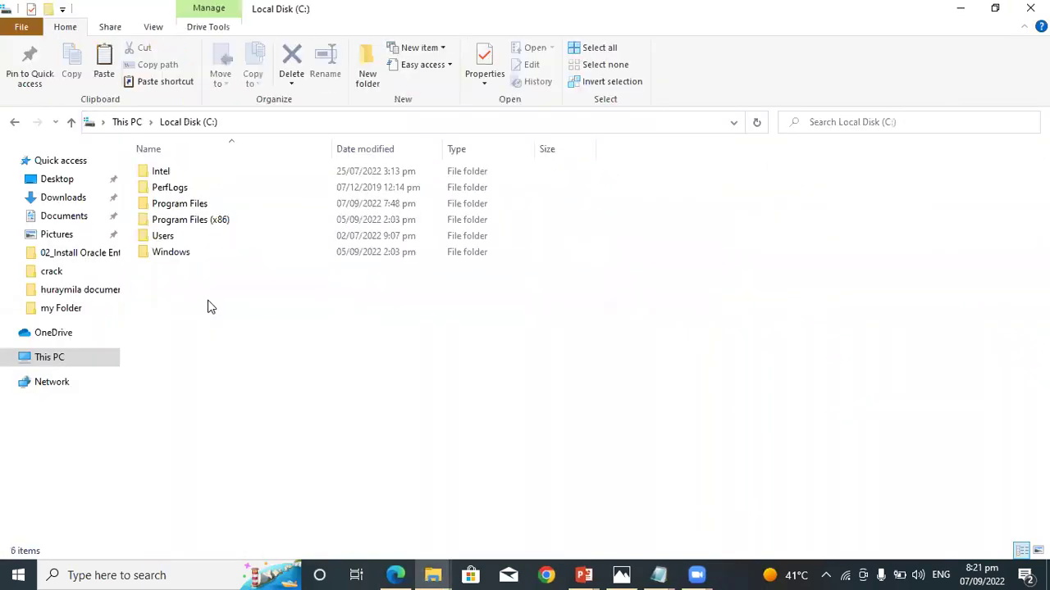
{"action": "double_click", "coordinate": [185, 205]}
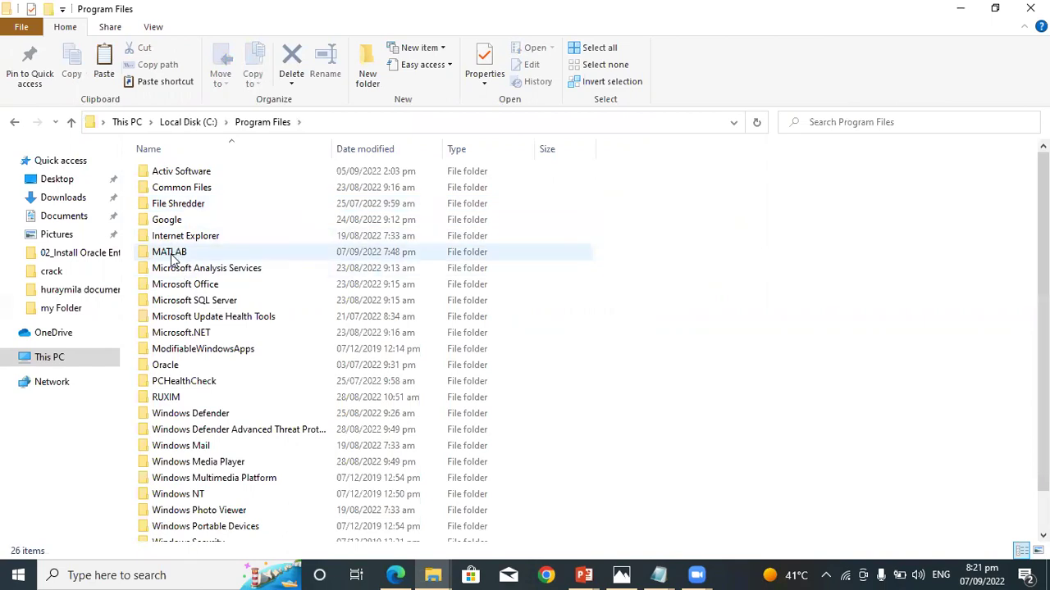
{"action": "double_click", "coordinate": [171, 256]}
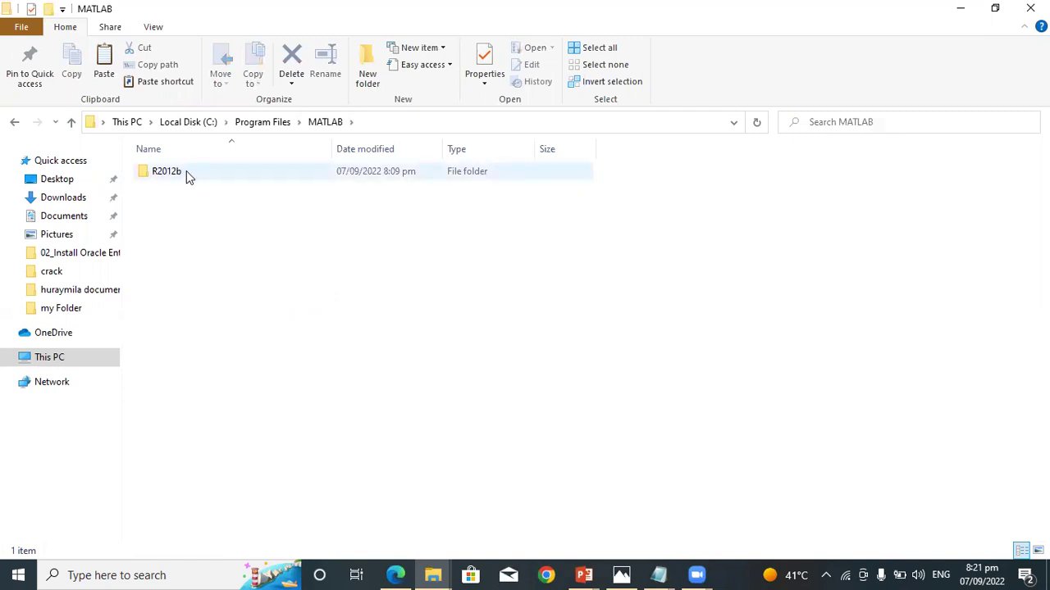
{"action": "double_click", "coordinate": [211, 175]}
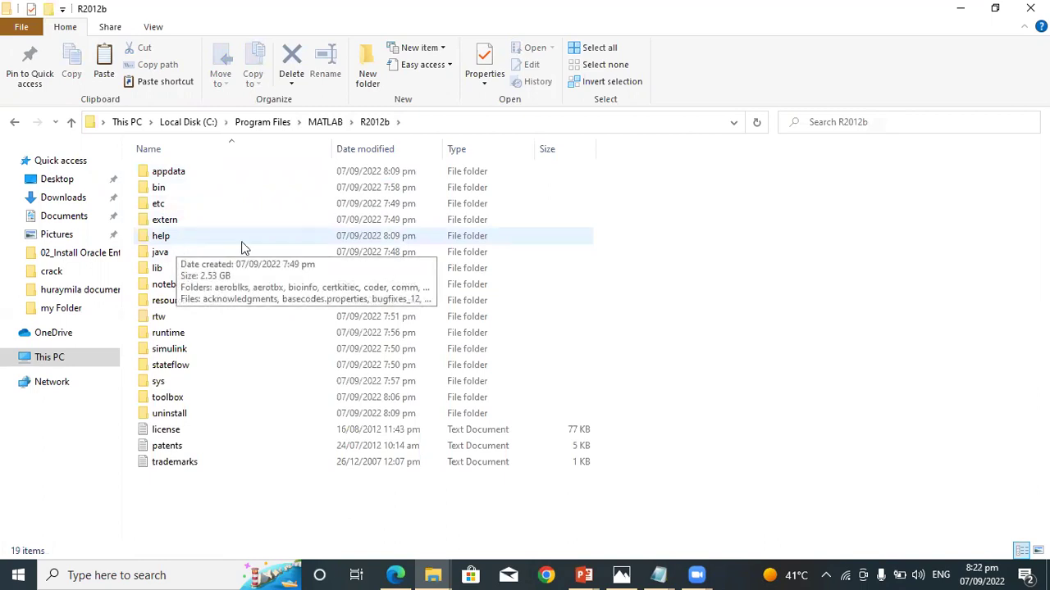
Step: Create a new folder named licenses inside the R2012b folder
{"action": "right_click", "coordinate": [290, 510]}
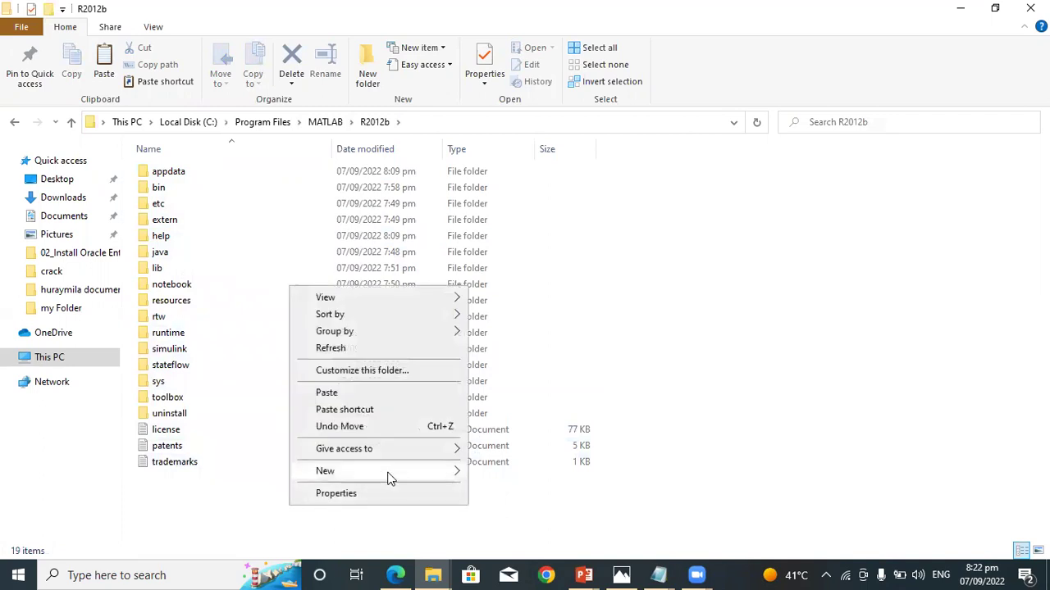
{"action": "mouse_move", "coordinate": [398, 478]}
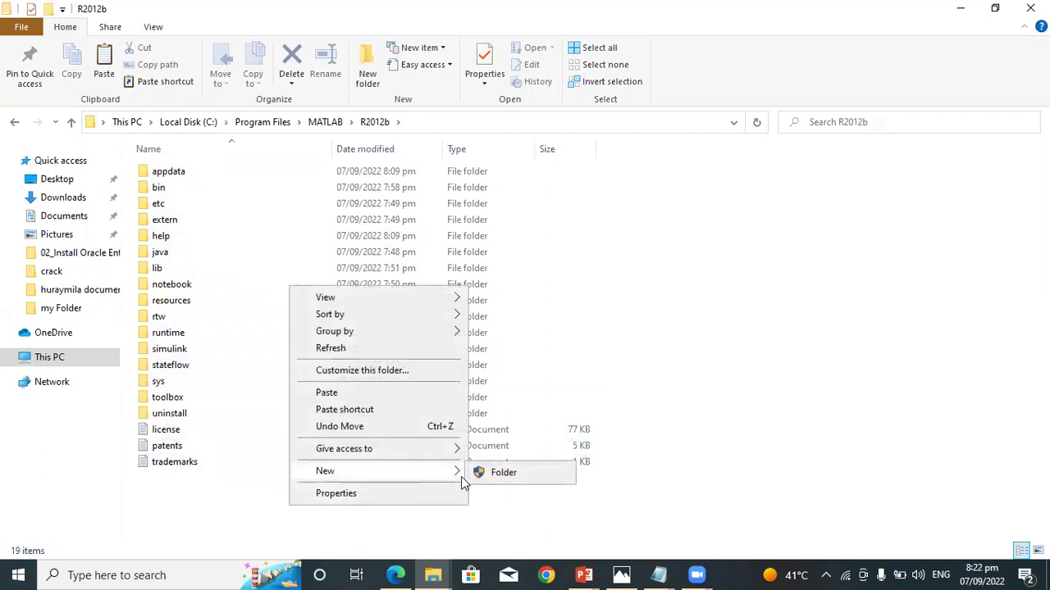
{"action": "left_click", "coordinate": [529, 471]}
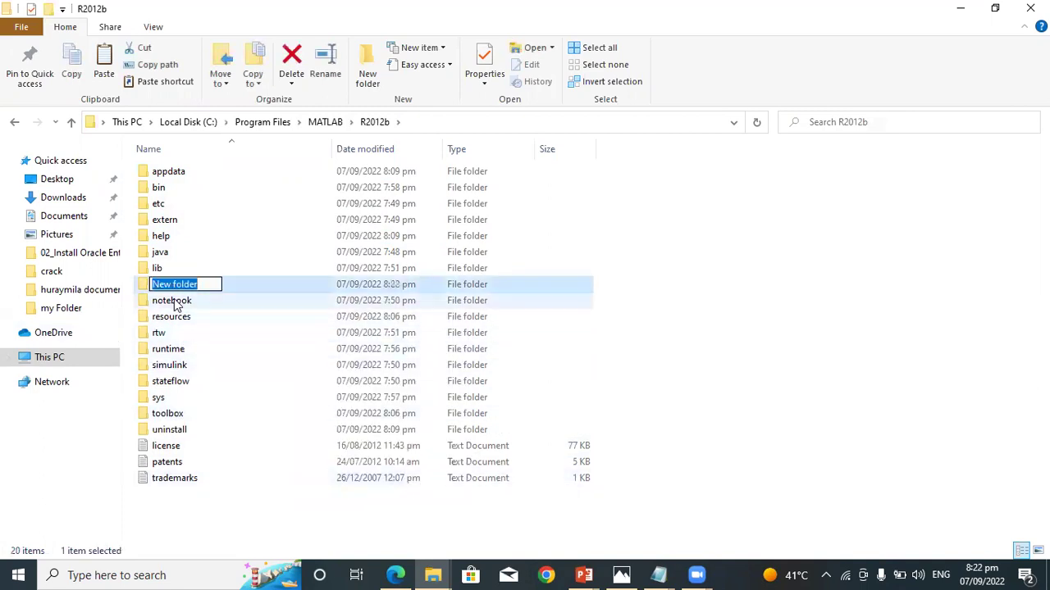
{"action": "type", "text": "li"}
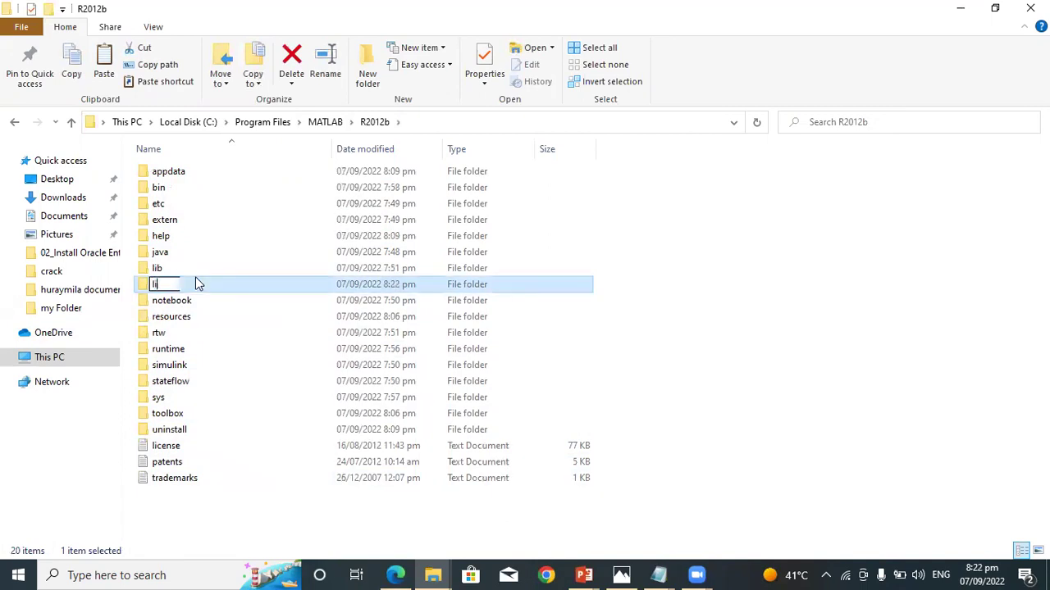
{"action": "type", "text": "cen"}
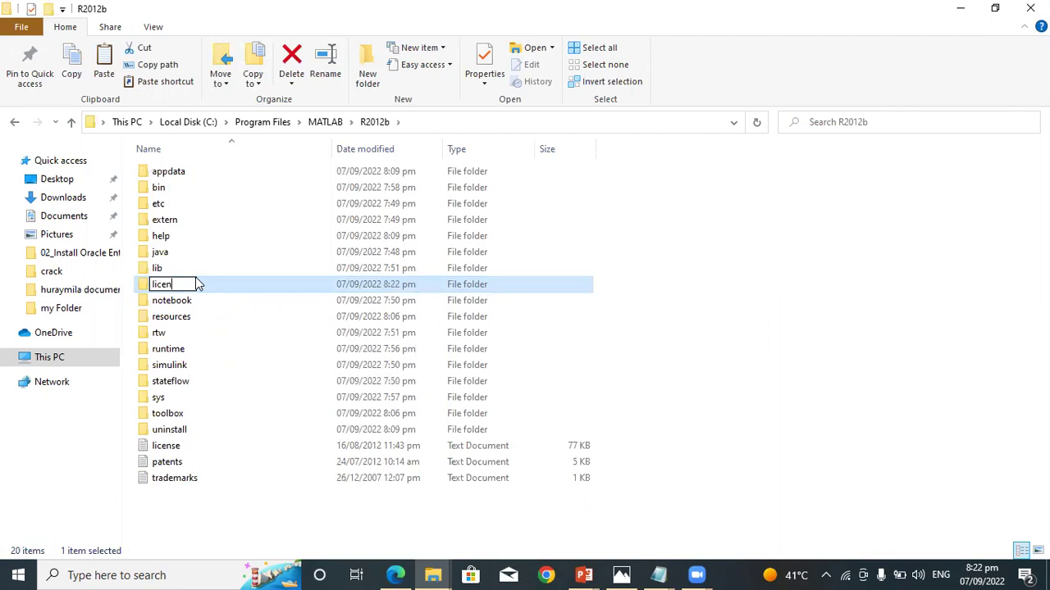
{"action": "type", "text": "ses"}
{"action": "key", "text": "Return"}
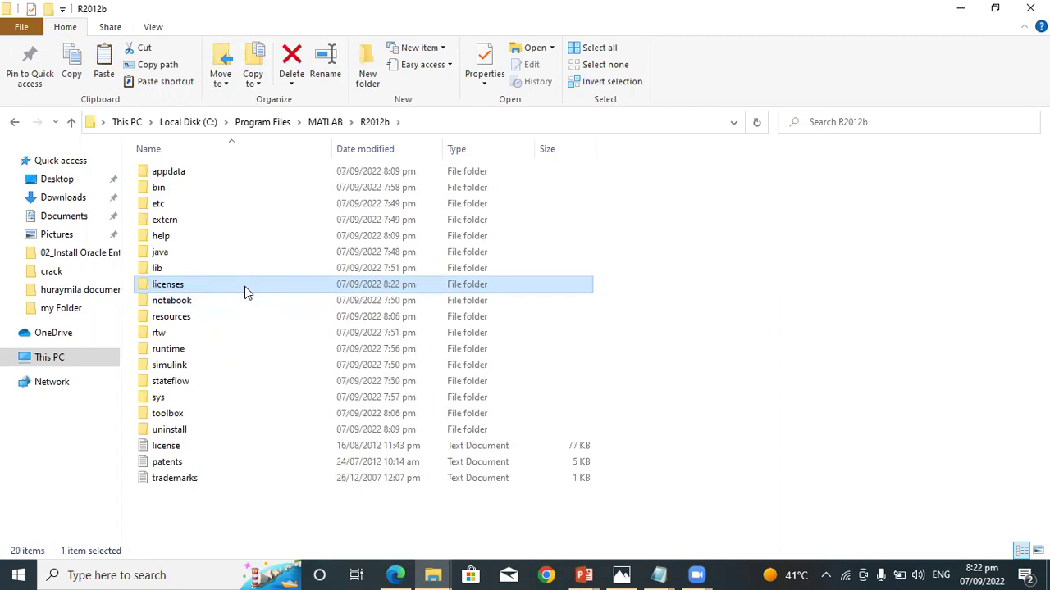
Step: Paste license.lic into the licenses folder with administrator permission and close the folder window
{"action": "double_click", "coordinate": [197, 288]}
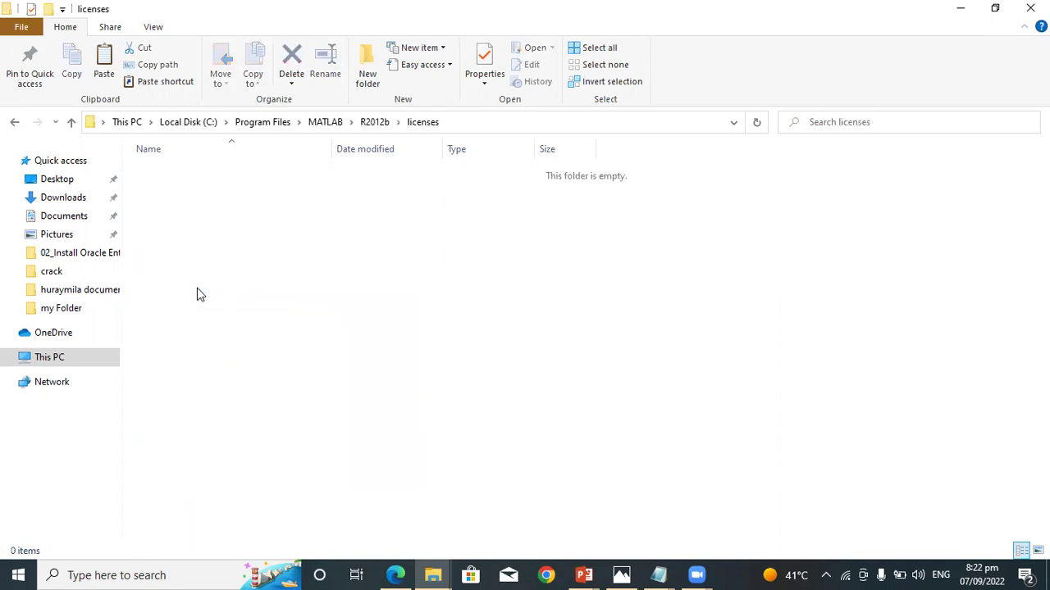
{"action": "right_click", "coordinate": [253, 247]}
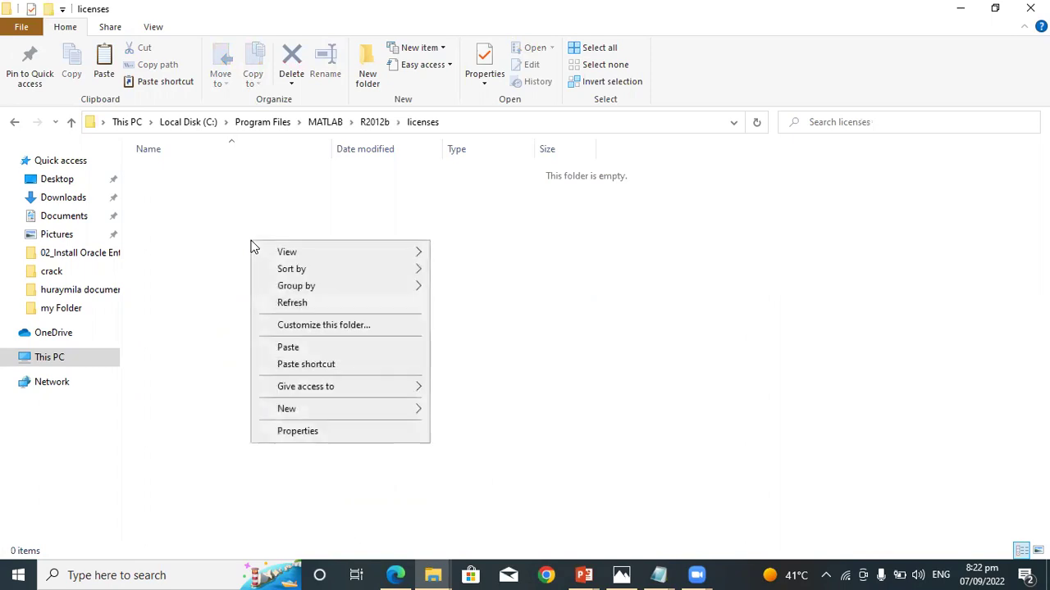
{"action": "left_click", "coordinate": [289, 347]}
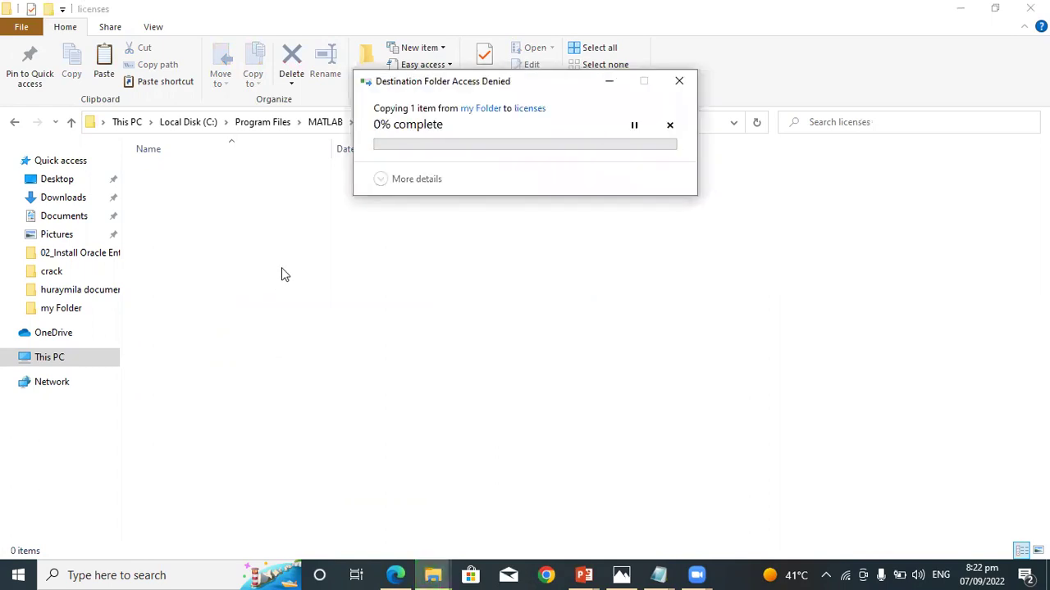
{"action": "left_click", "coordinate": [496, 188]}
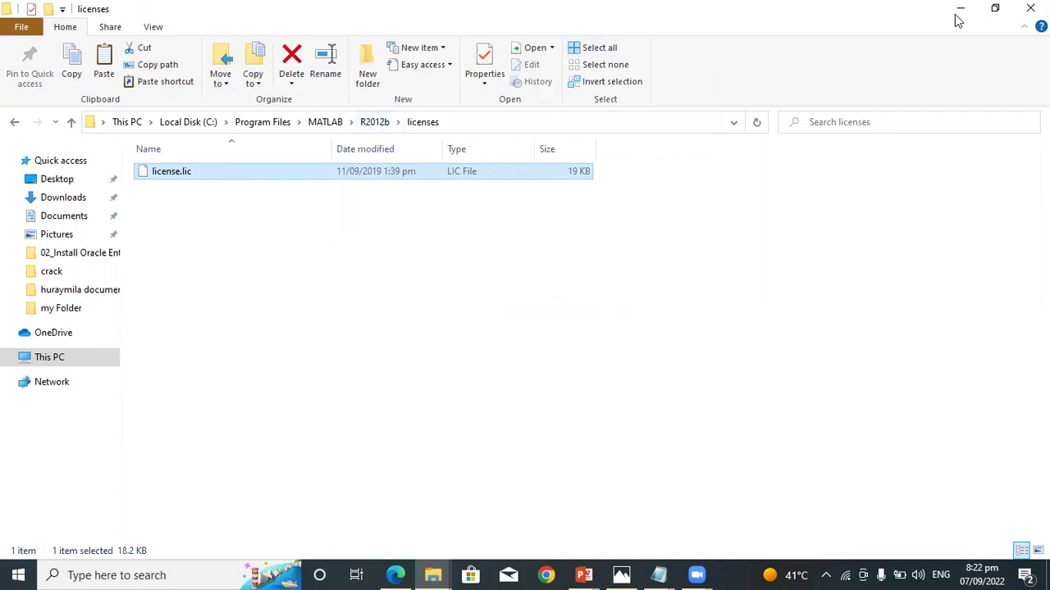
{"action": "left_click", "coordinate": [1030, 8]}
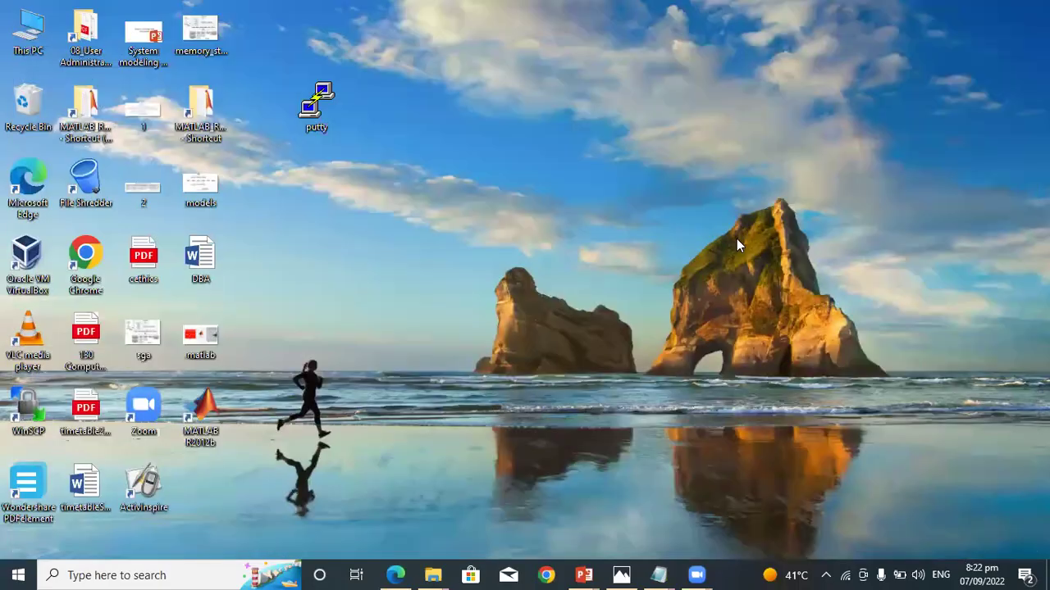